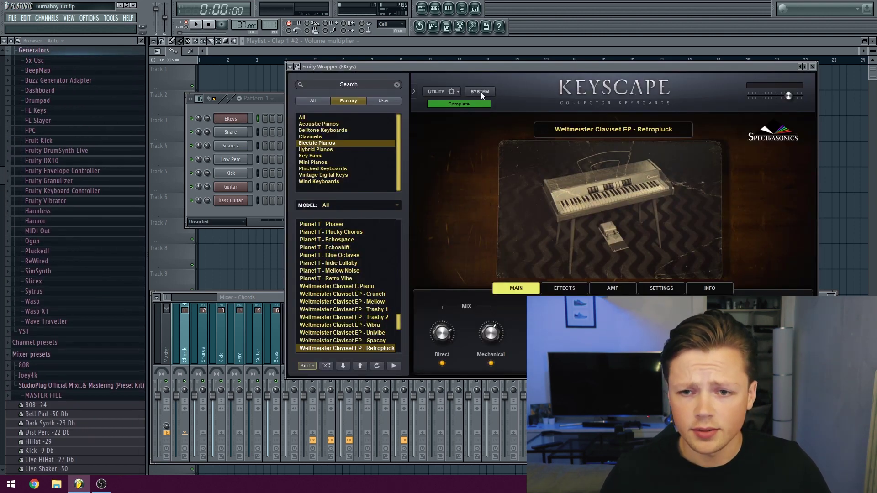
Close the EKeys instrument and its channel settings, and open the EKeys channel's piano roll in Pattern 1
left_click(813, 68)
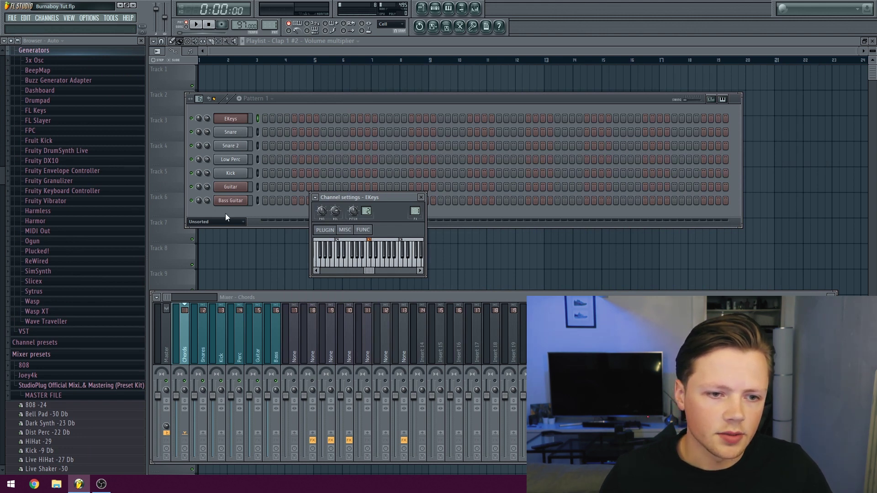
left_click(421, 198)
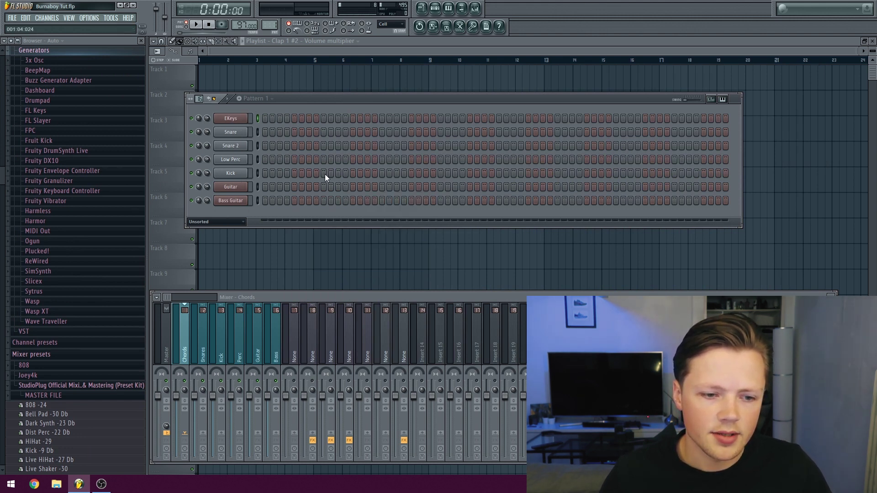
right_click(246, 118)
left_click(269, 119)
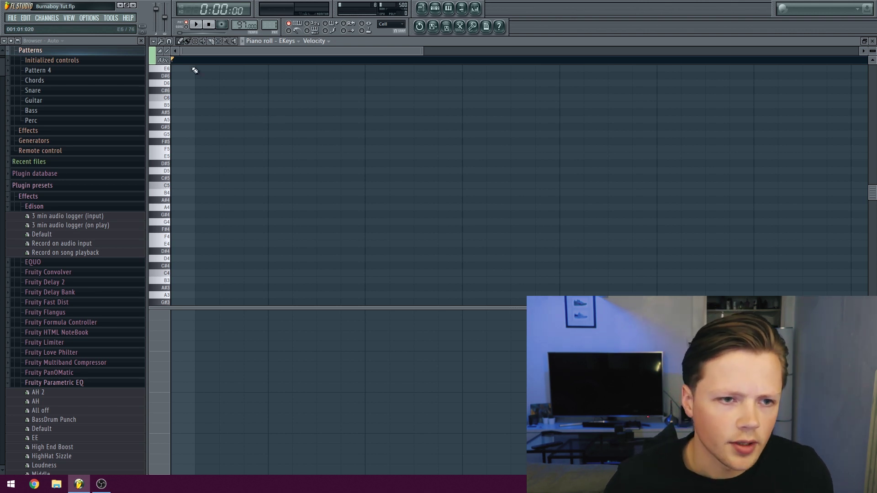
scroll(182, 64, "down", 3, "ctrl")
left_click(169, 41)
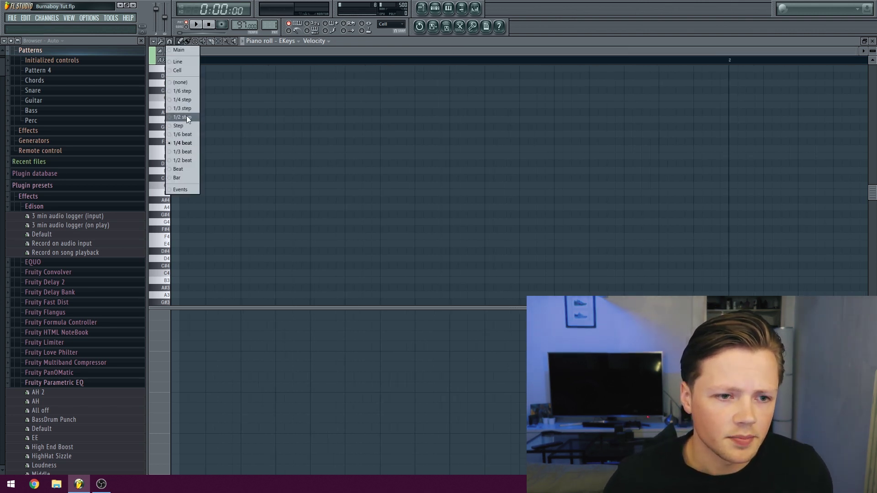
left_click(183, 103)
left_click(169, 41)
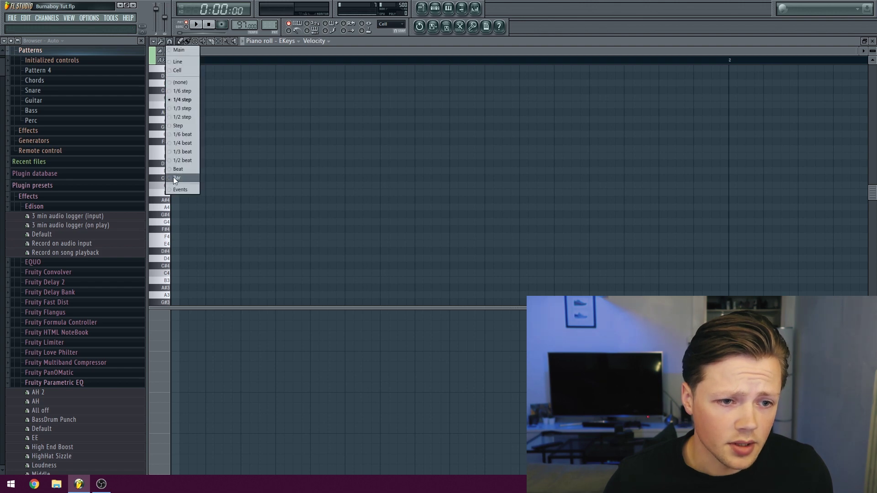
left_click(178, 143)
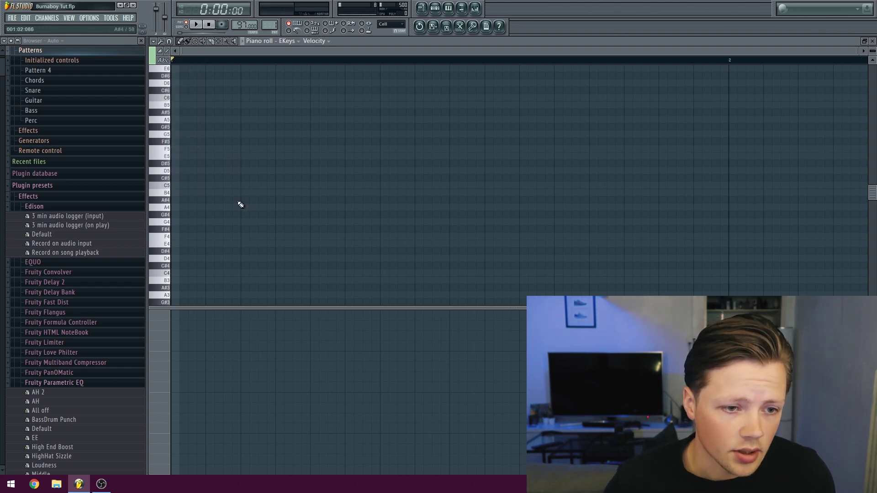
Add a four-beat chord of C5, D#5 and G5 at the pattern's start and play it back
left_click_drag(182, 169, 310, 184)
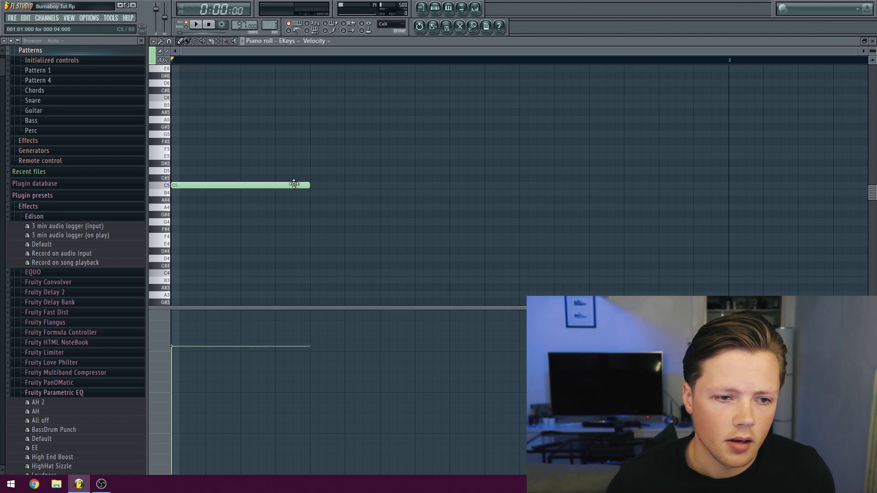
left_click_drag(216, 156, 135, 133)
key("space")
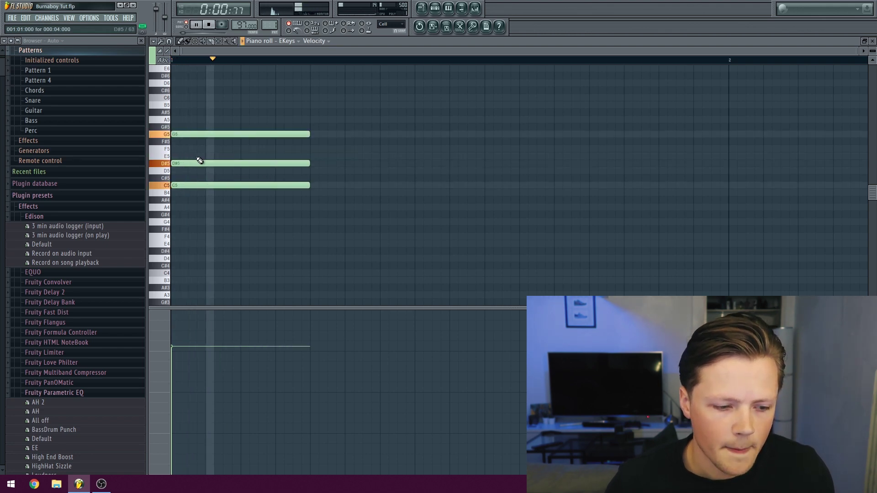
key("space")
Add a second four-beat chord of G4, A#4 and D5 directly after the first and play it back
left_click_drag(311, 215, 312, 171)
left_click(311, 178)
key("space")
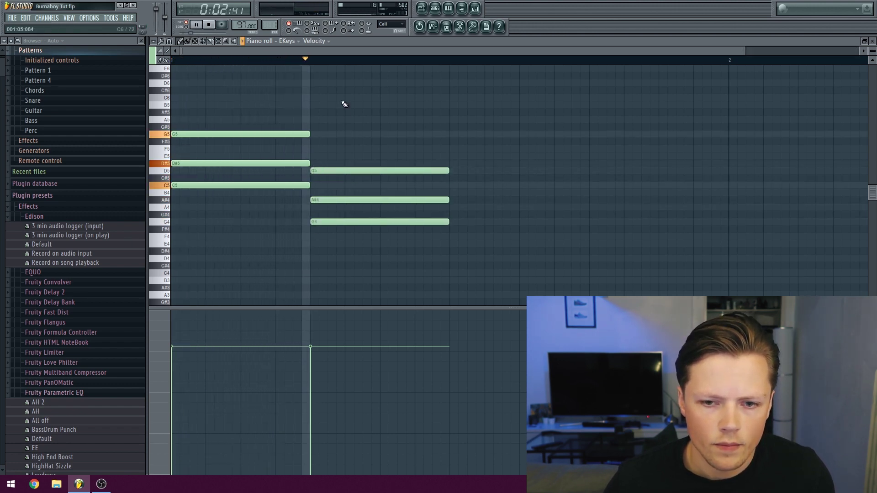
key("space")
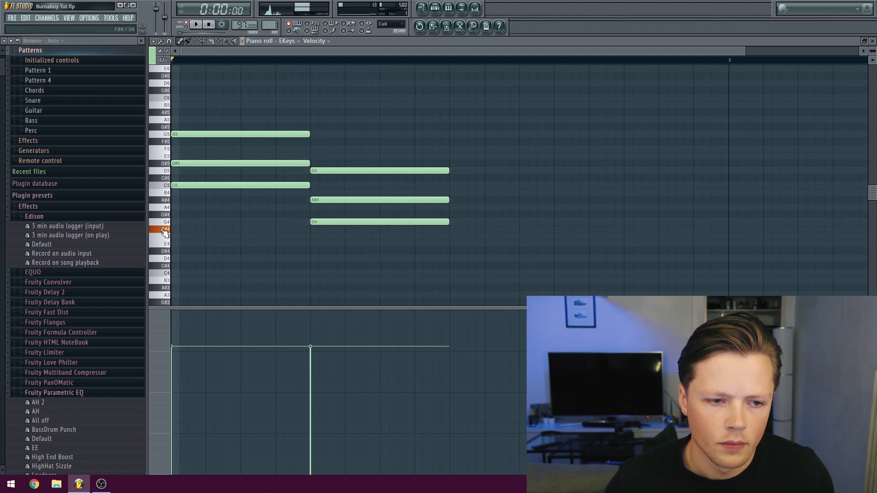
Add a third four-beat chord of G#4, C5 and D#5 directly after the second chord during playback
left_click(162, 253)
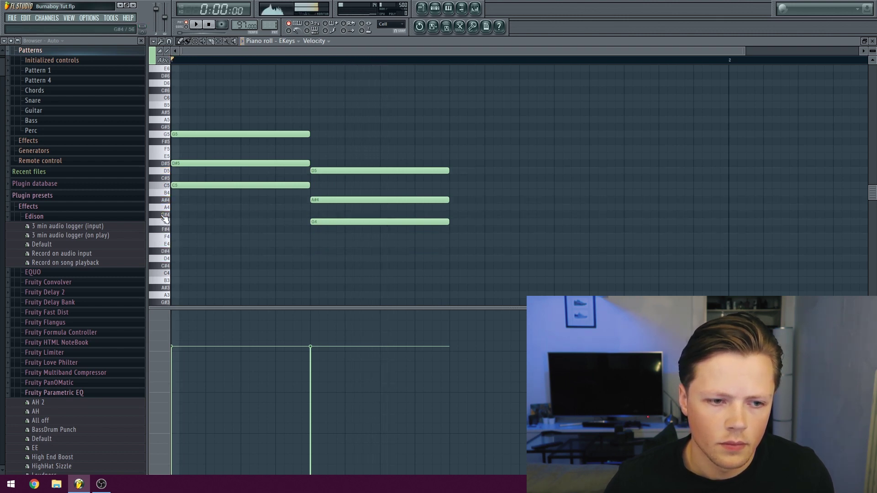
left_click_drag(464, 215, 450, 218)
left_click(452, 185)
key("space")
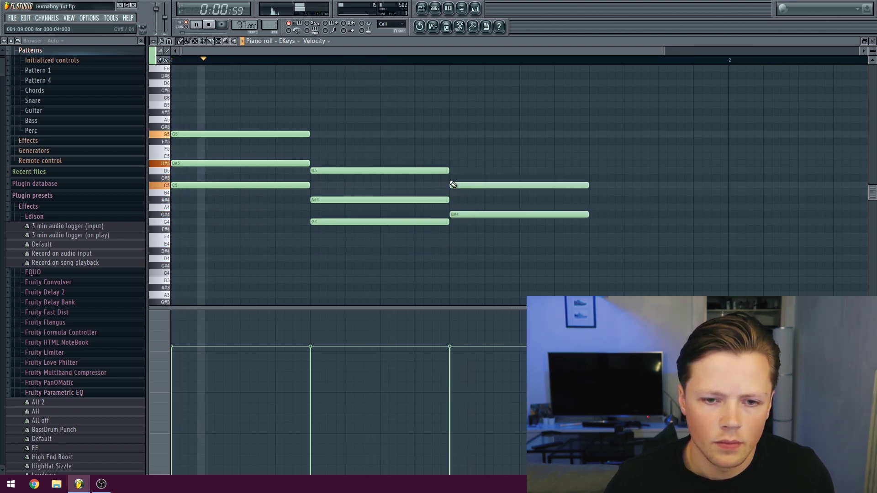
left_click(452, 163)
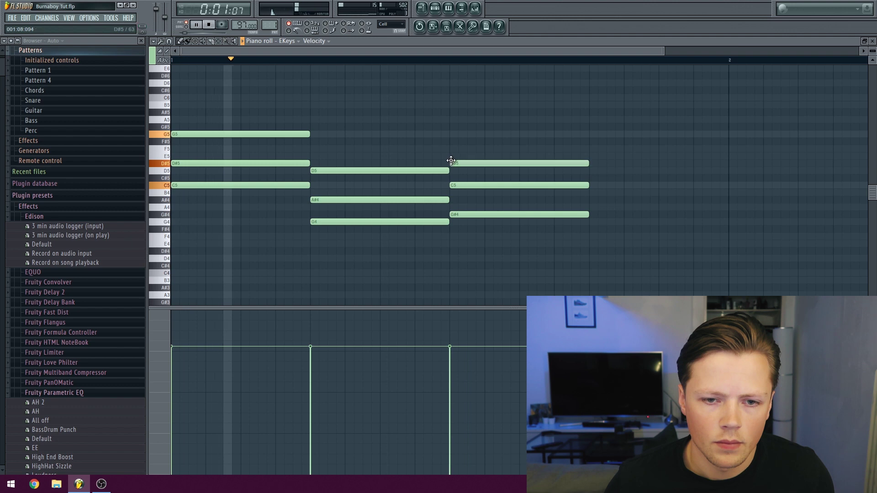
Add a fourth chord of A#4, D5 and F5 ending at bar 2, and listen to the progression
left_click(593, 200)
left_click(591, 171)
left_click(592, 149)
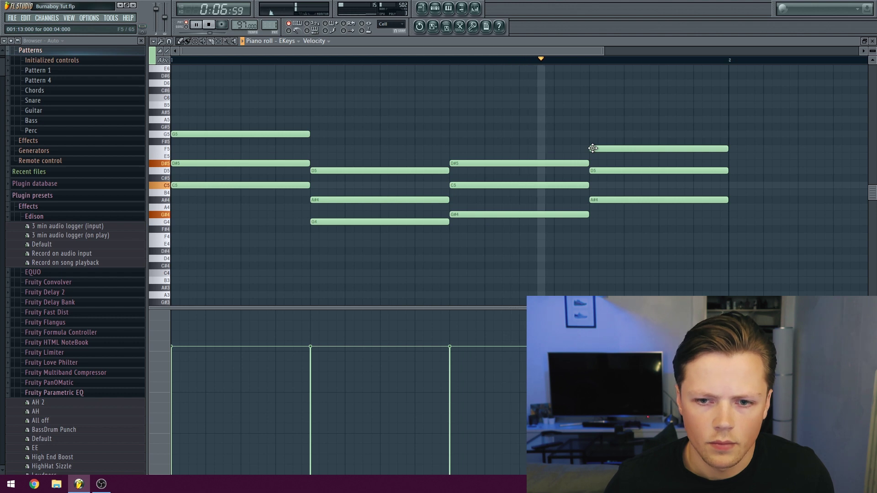
key("space")
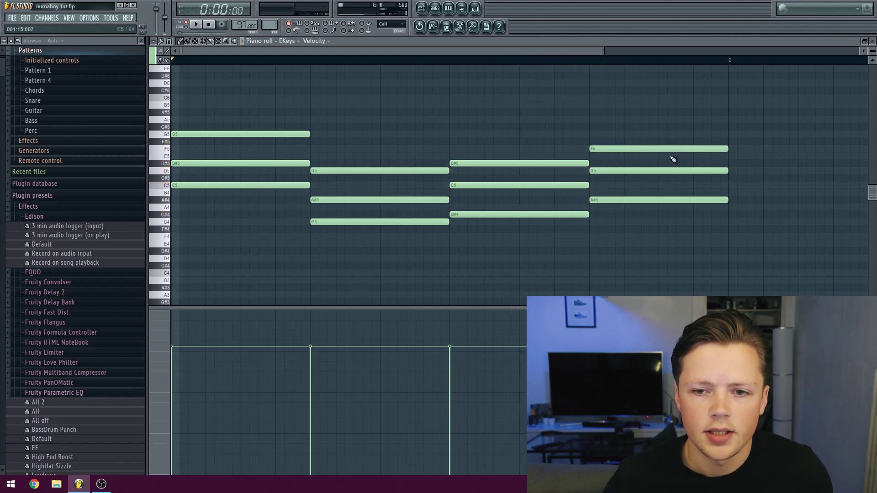
Make every chord note start about half a beat later while keeping the note ends, and play the result
key("ctrl+a")
left_click_drag(309, 133, 290, 133)
left_click(295, 100)
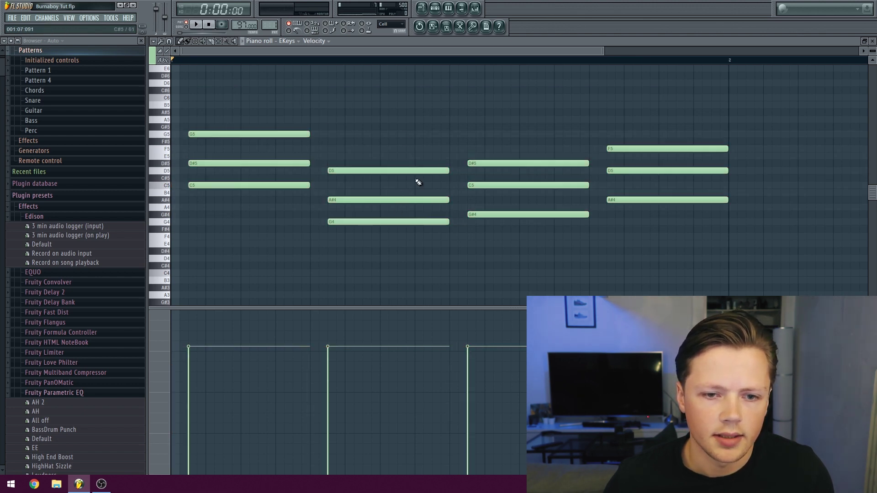
key("space")
key("space")
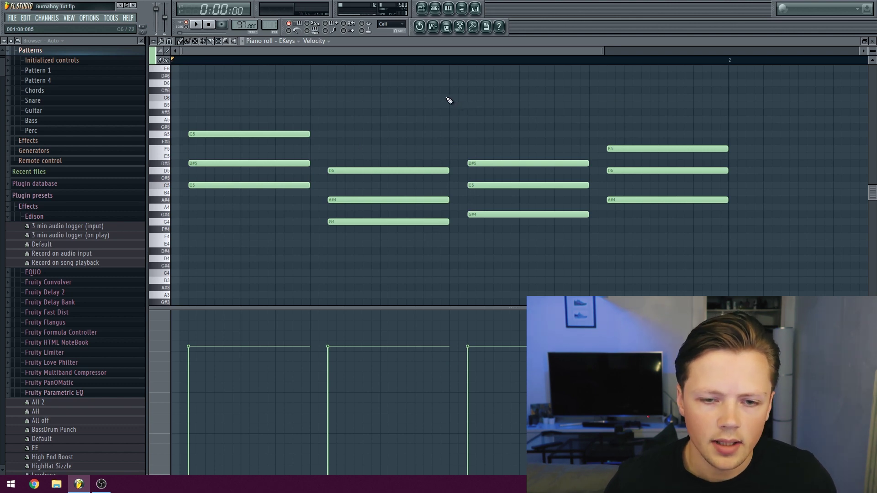
Select all chord notes and strum them with the strumizer at a start time strength of 0:03
left_click_drag(745, 272, 227, 127)
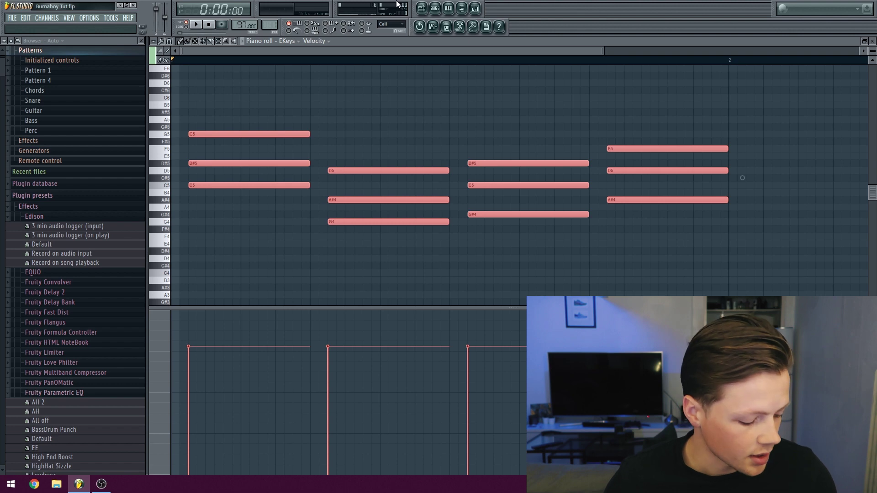
key("alt+s")
left_click_drag(516, 283, 482, 207)
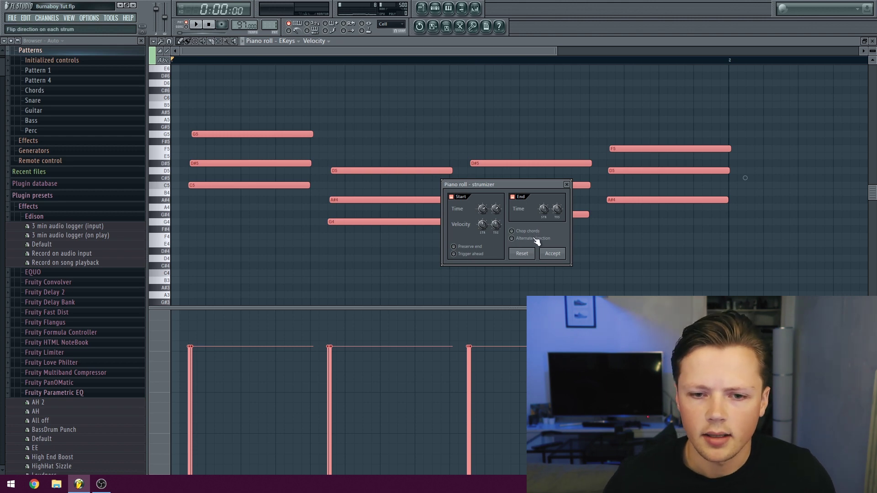
left_click_drag(481, 212, 485, 212)
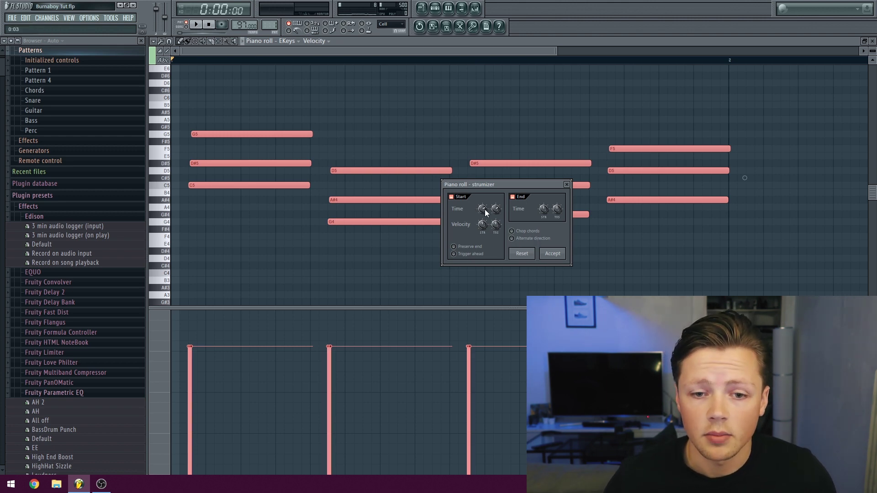
left_click(552, 253)
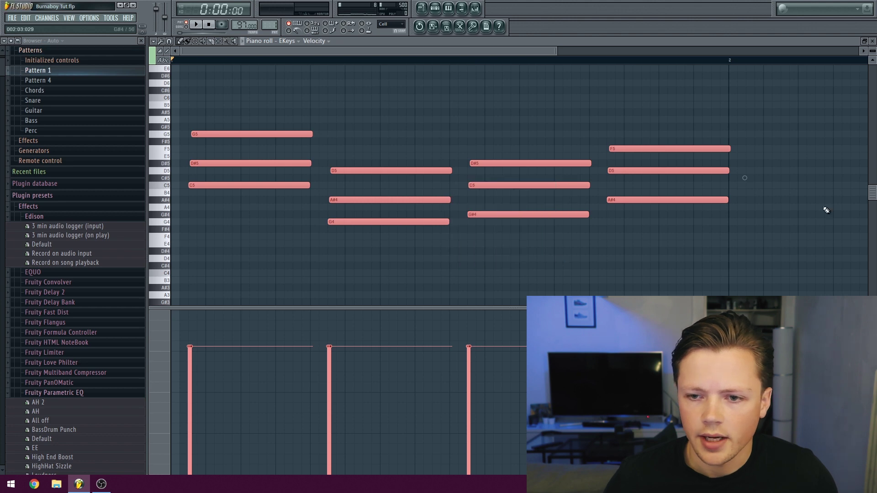
Shorten the last chord's D5 and F5 notes so they end at bar 2, and play the chords
right_click(775, 203)
left_click_drag(775, 203, 729, 136)
key("space")
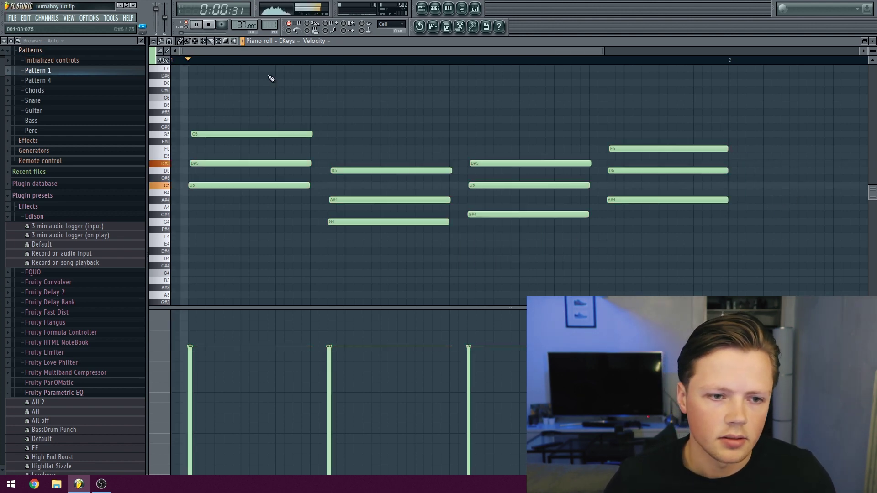
key("space")
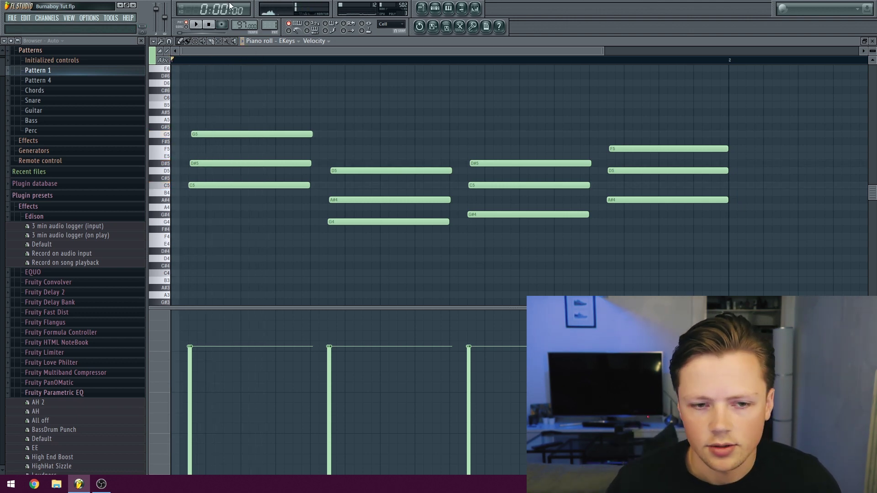
Place Snare hits on steps 1, 4 and 7 of Pattern 1 and open them in the piano roll
key("space")
left_click(434, 9)
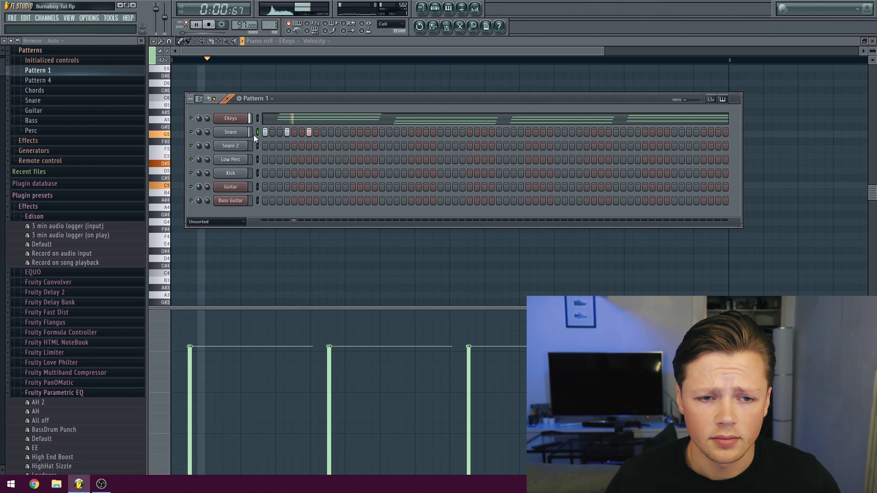
right_click(242, 132)
left_click(274, 130)
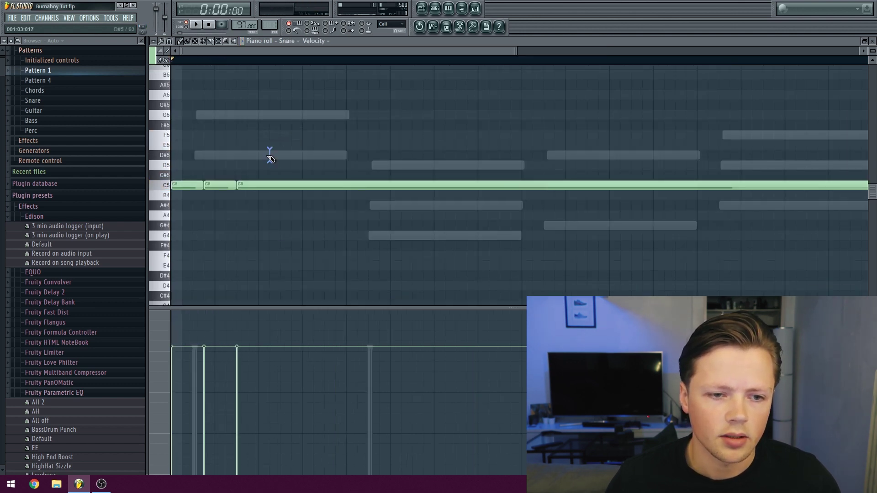
Trim the third snare note to two steps and slightly lower the velocities of the first and third notes
left_click_drag(269, 154, 265, 204)
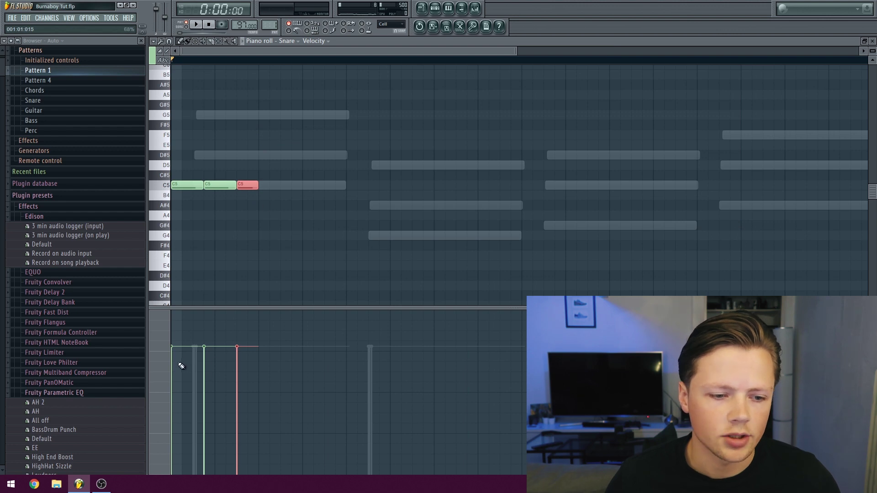
right_click(193, 241)
left_click_drag(177, 353, 175, 361)
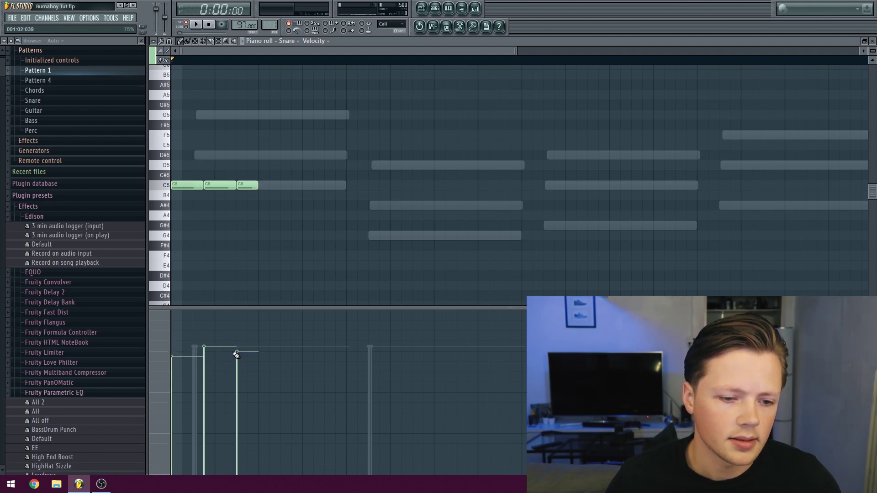
Duplicate the three-note snare figure repeatedly until it fills the pattern up to bar 2
left_click_drag(301, 267, 266, 182)
left_click_drag(381, 219, 102, 156)
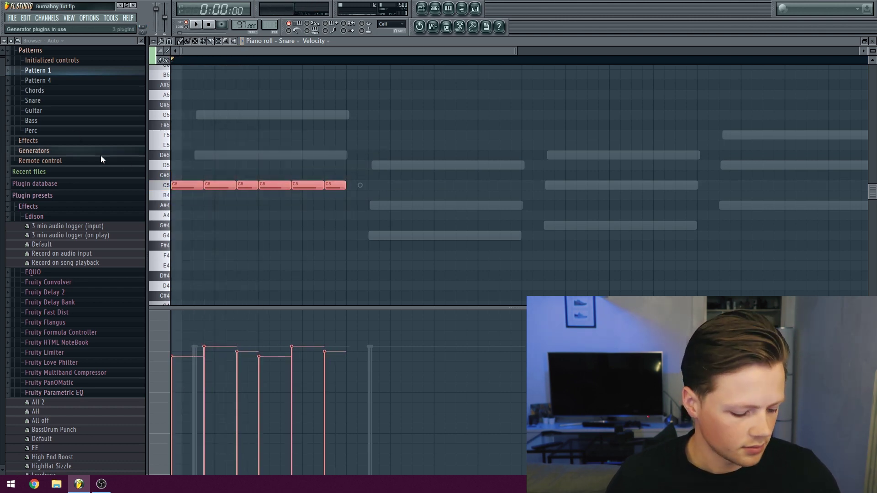
key("ctrl+b")
key("ctrl+b")
Place Snare 2 hits on steps 15, 31, 47 and 63 of Pattern 1 and play the pattern
left_click(435, 8)
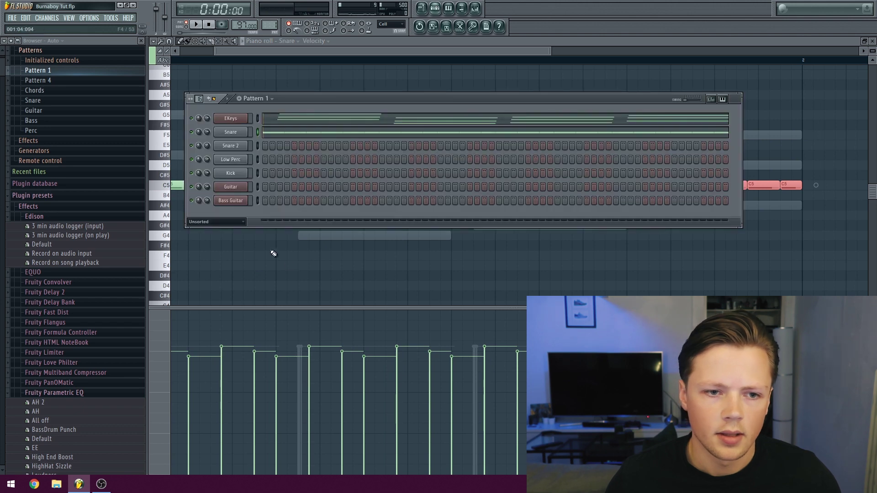
left_click(244, 147)
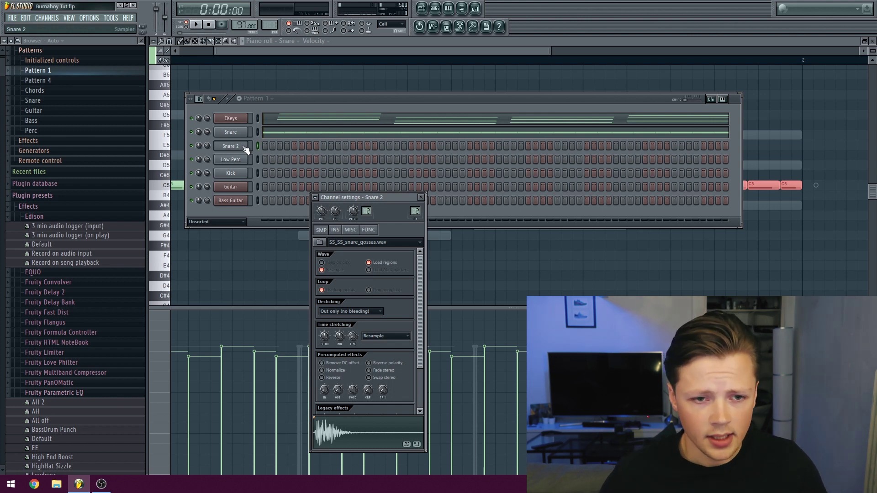
left_click(366, 146)
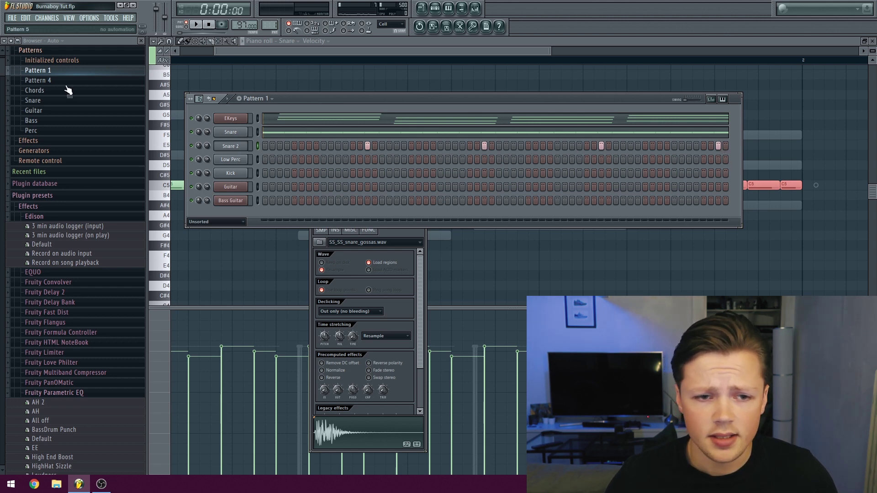
key("space")
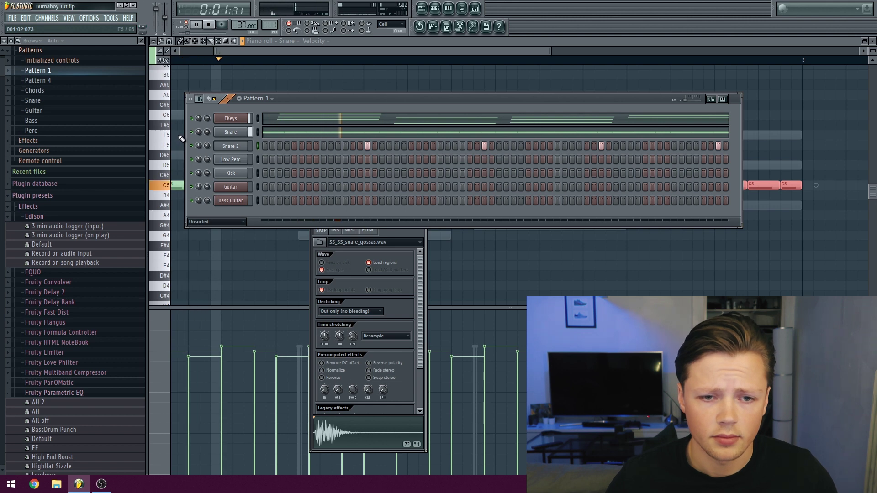
key("space")
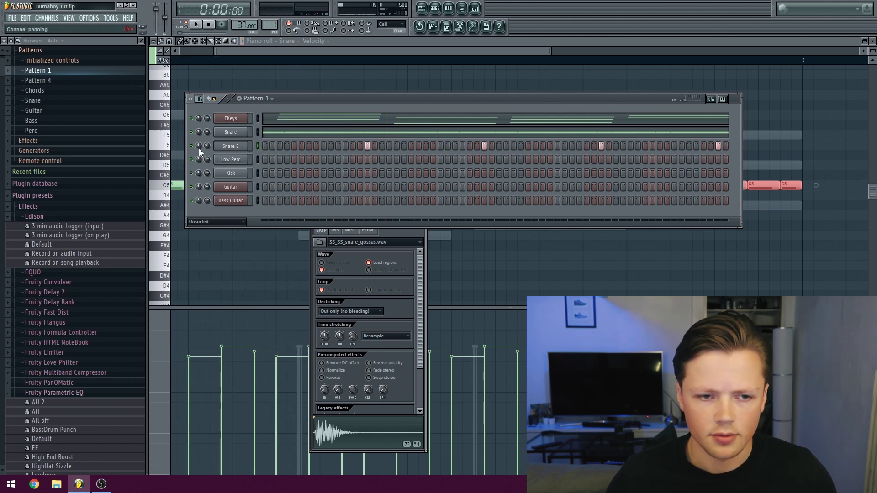
Place Low Perc hits on steps 7, 15, 23, 31, 39, 47, 55 and 63 of Pattern 1 and play the pattern
left_click(239, 160)
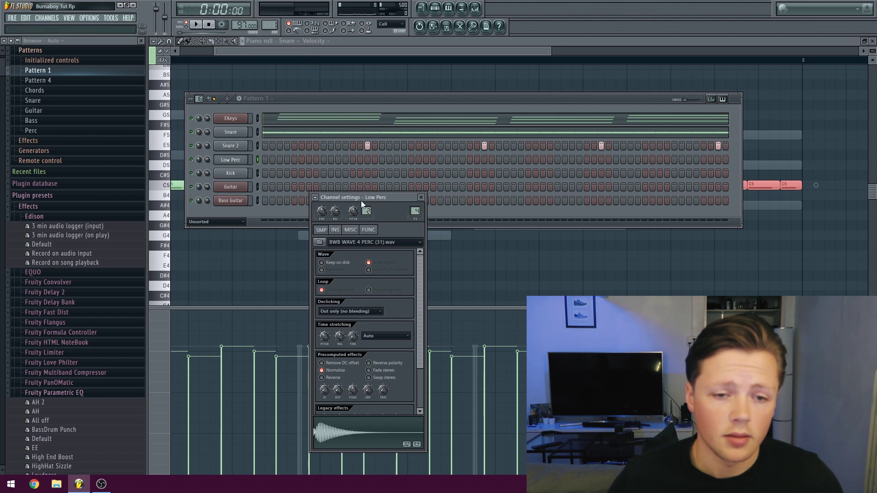
left_click_drag(361, 200, 363, 147)
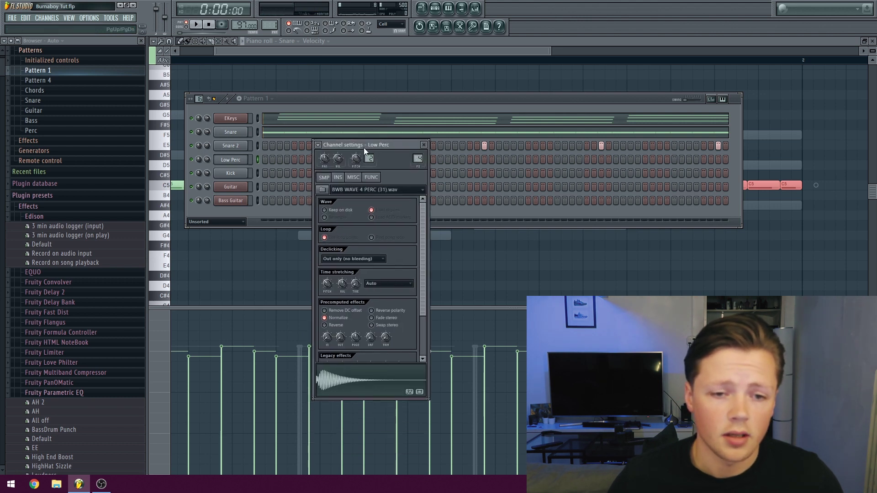
left_click(423, 144)
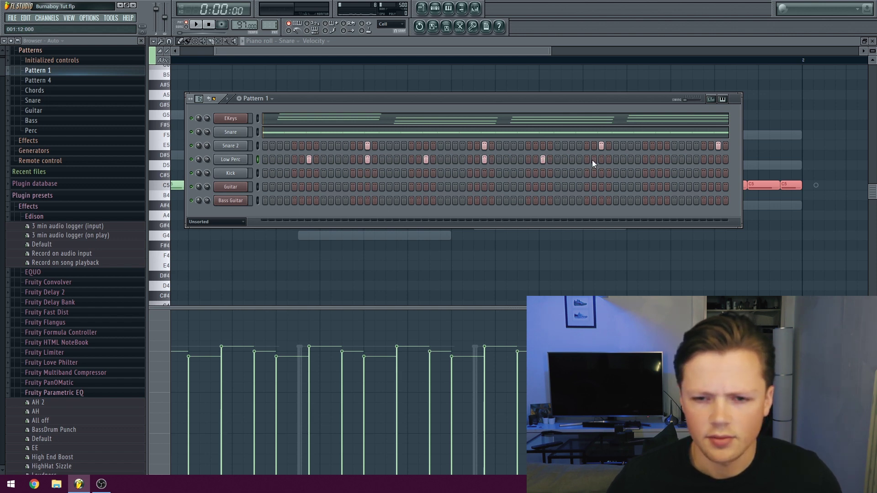
left_click(718, 159)
key("space")
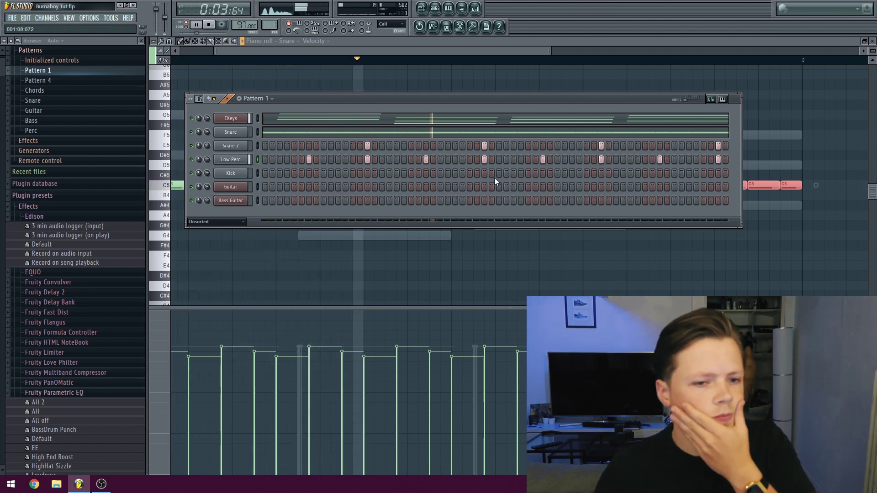
key("space")
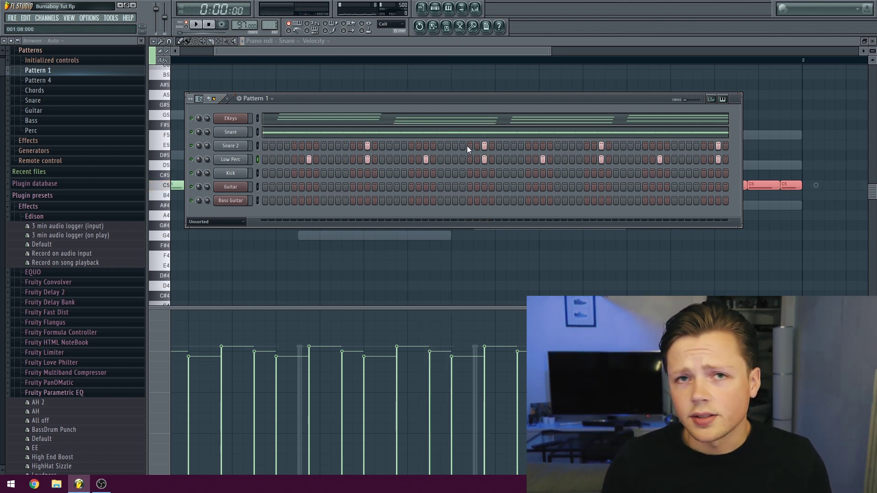
Fill the Kick channel with a hit every 4 steps and play the pattern
right_click(232, 171)
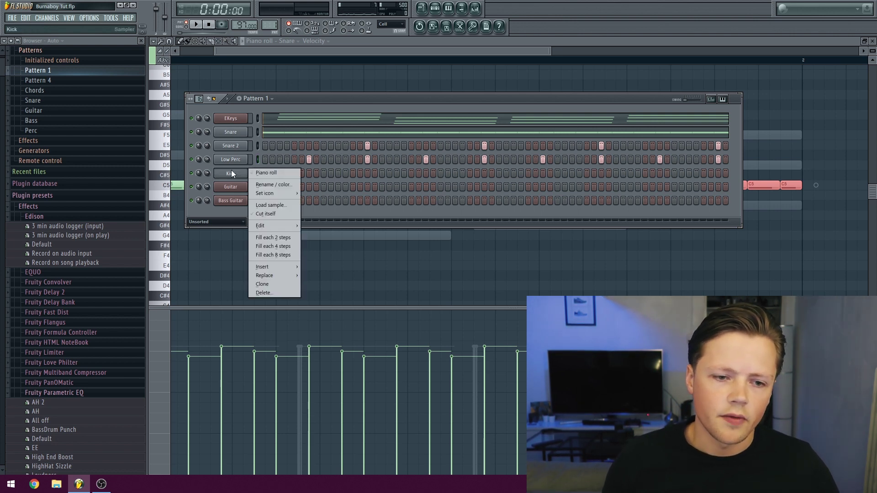
left_click(276, 246)
key("space")
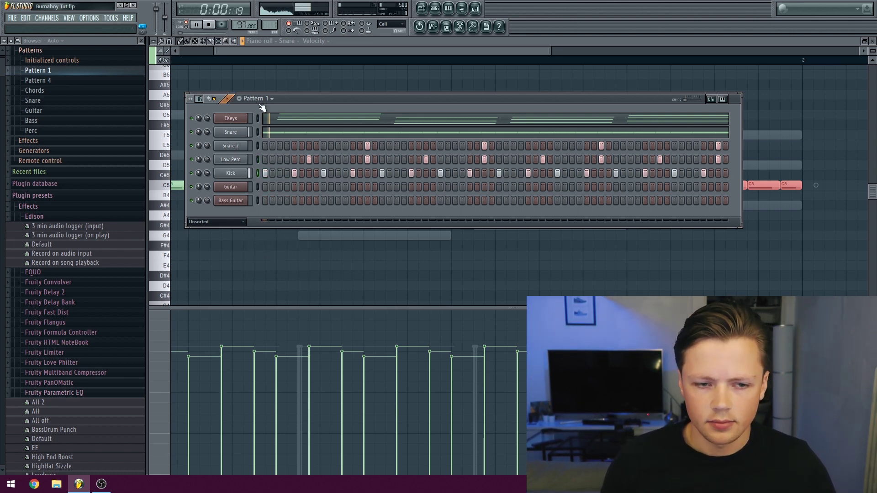
key("space")
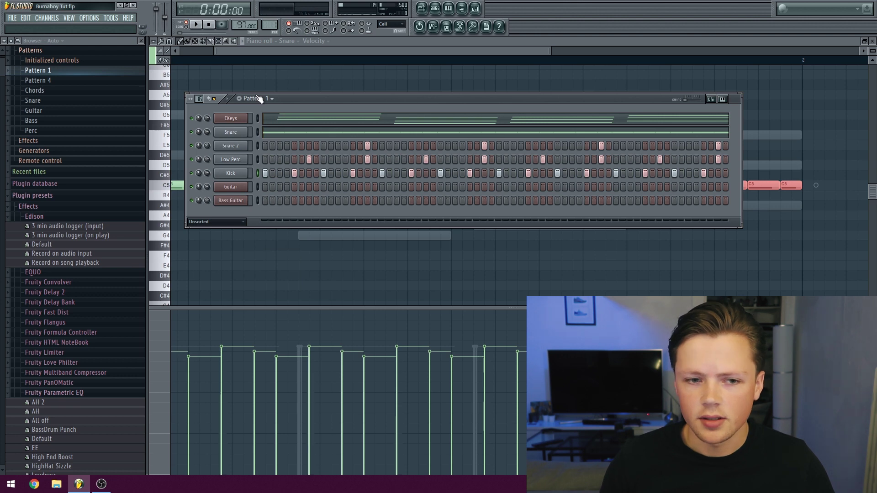
key("space")
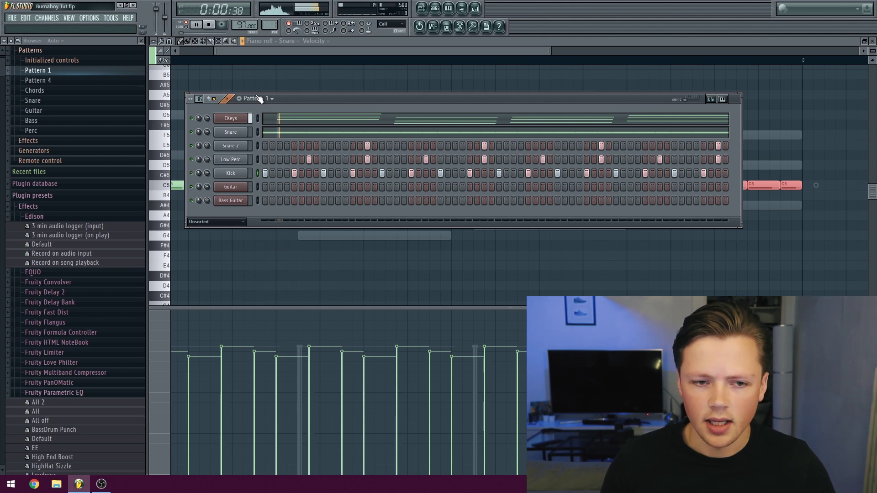
key("space")
Try a sparser kick with hits only on steps 1, 11, 17 and 27 and play it
right_click(232, 185)
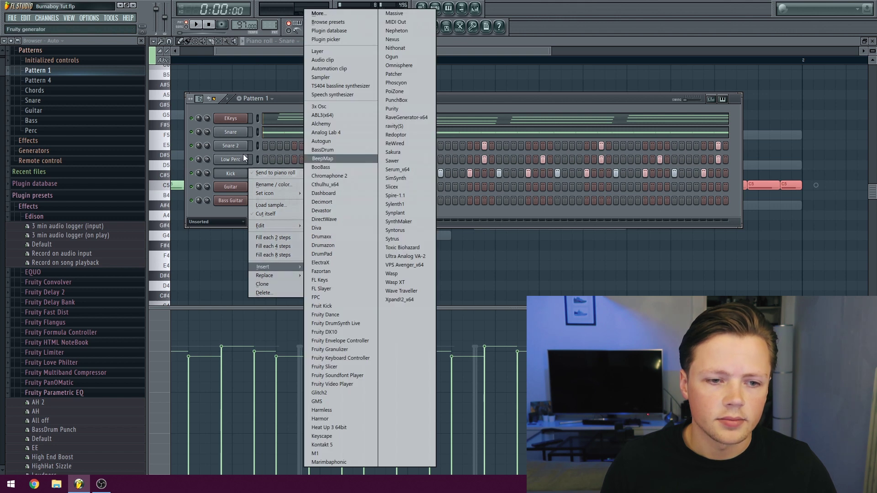
left_click(270, 175)
left_click_drag(270, 174, 604, 190)
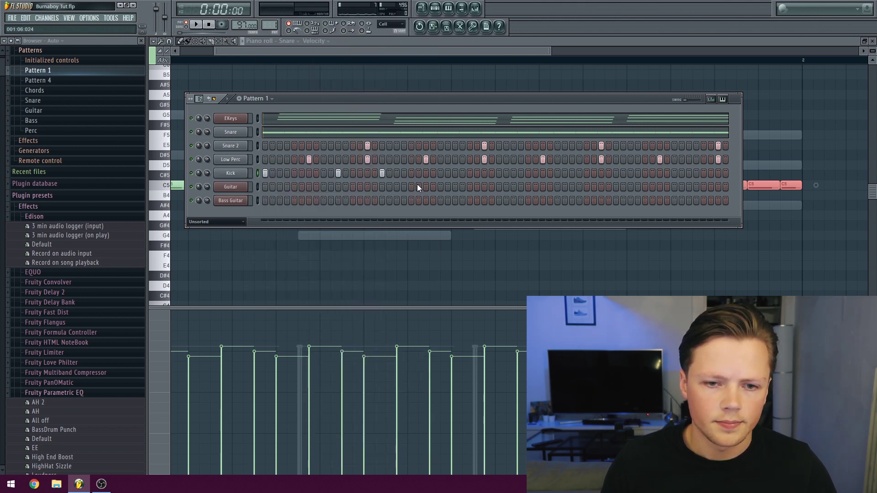
left_click(454, 174)
key("space")
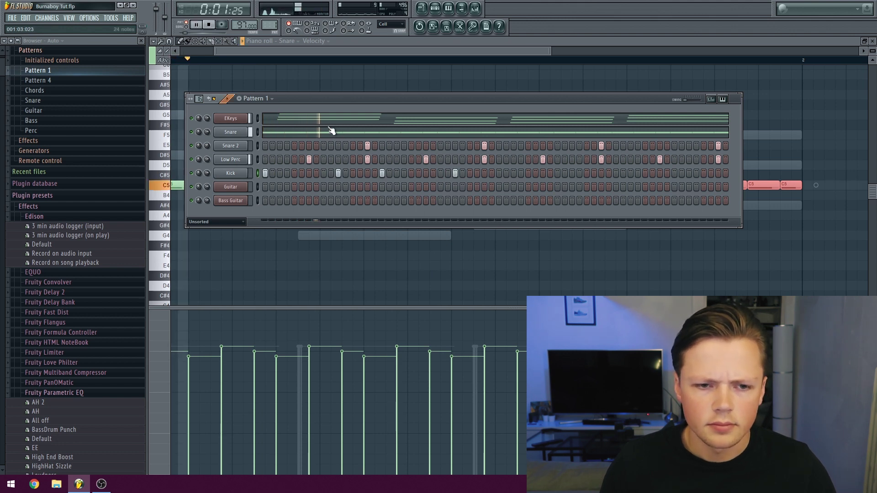
key("space")
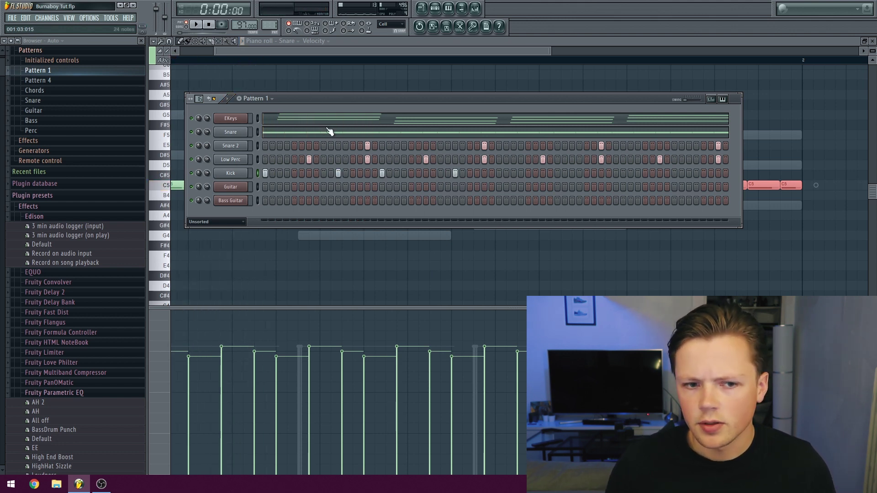
Replace the sparse kick with hits filled every 4 steps again and listen to the full drum pattern
right_click(246, 171)
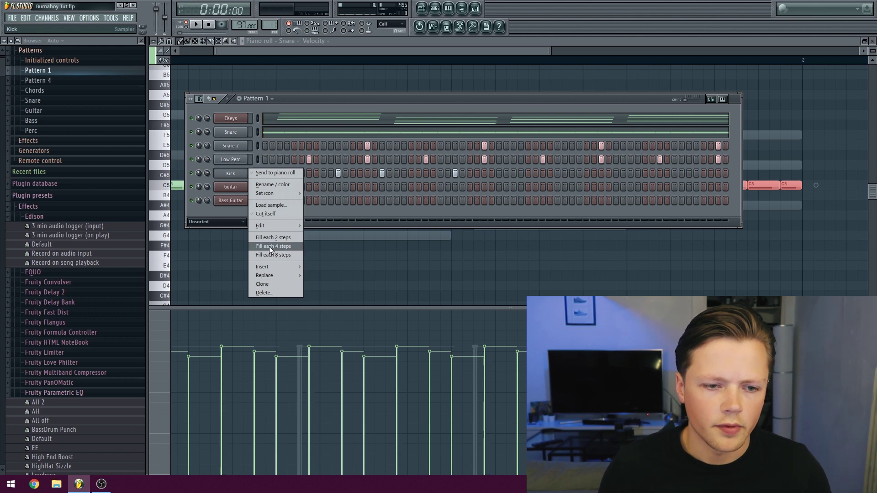
left_click(270, 246)
key("space")
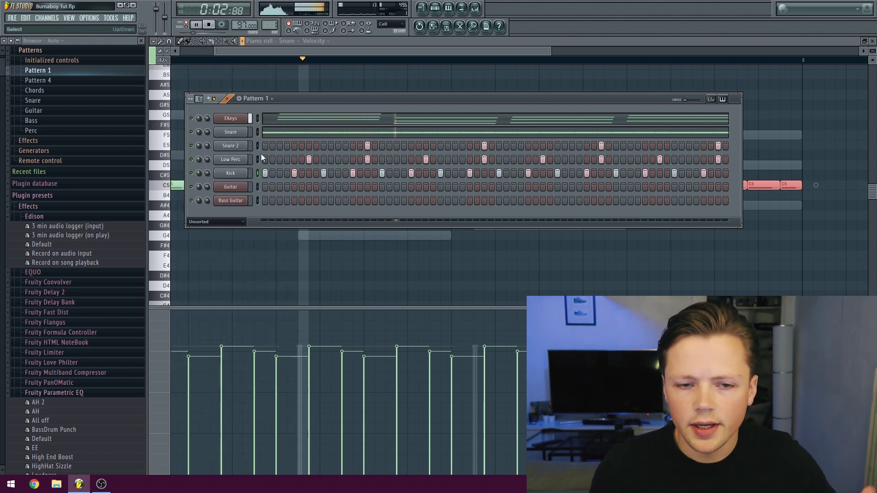
key("space")
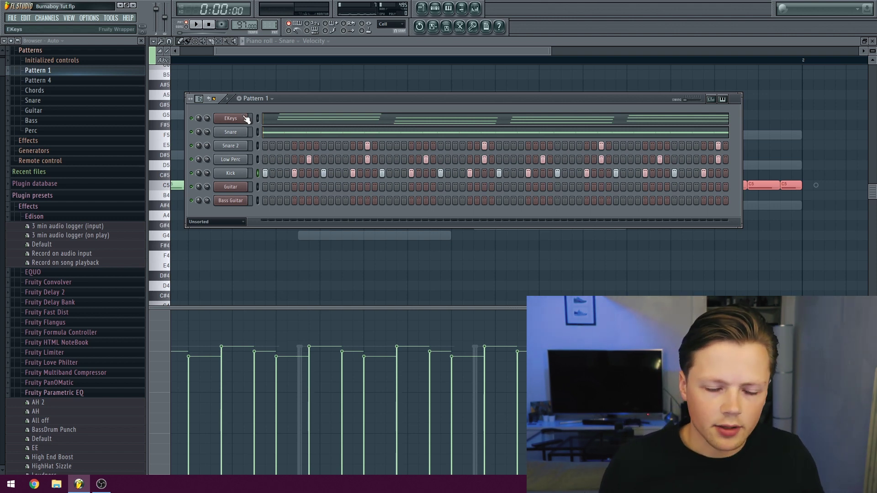
Open the Guitar channel in the piano roll and add short G5 notes at 1:01:000 and 1:04:000, playing the pattern in between
right_click(239, 191)
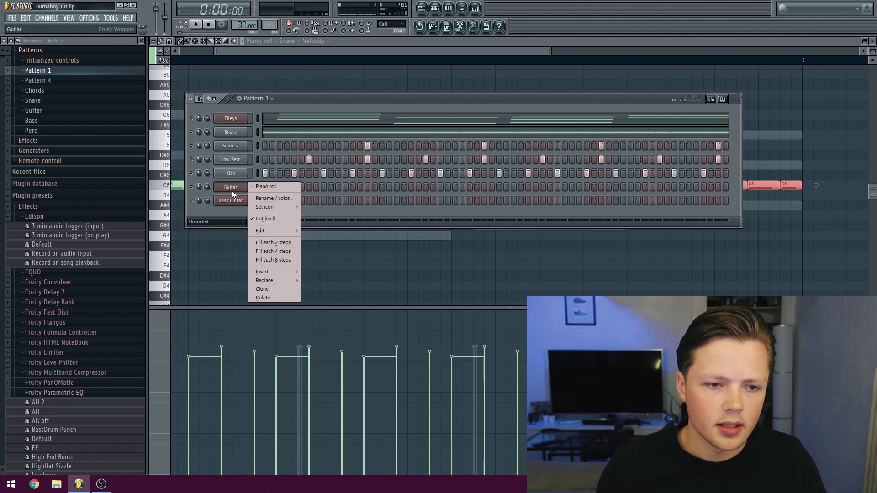
left_click(233, 188)
left_click_drag(212, 53, 185, 52)
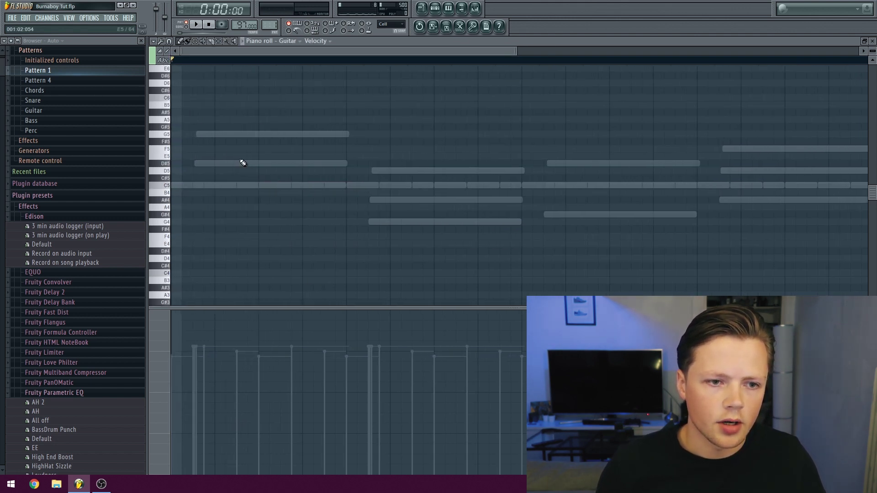
left_click(184, 136)
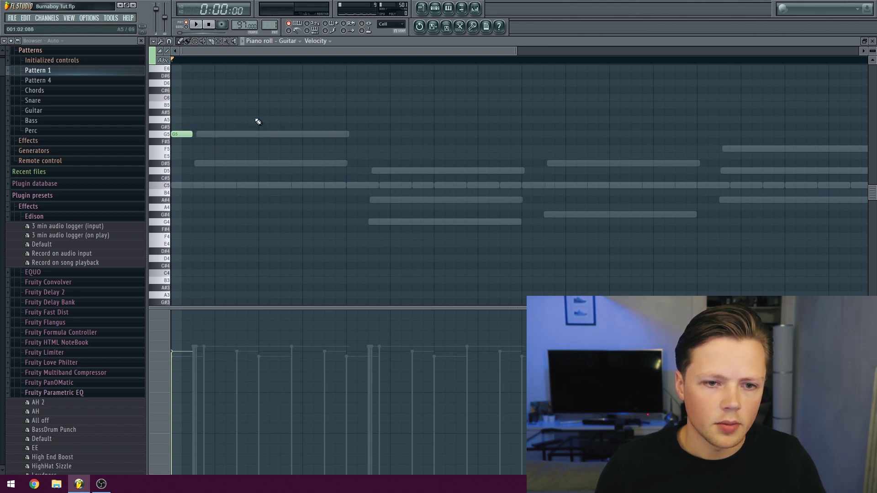
key("space")
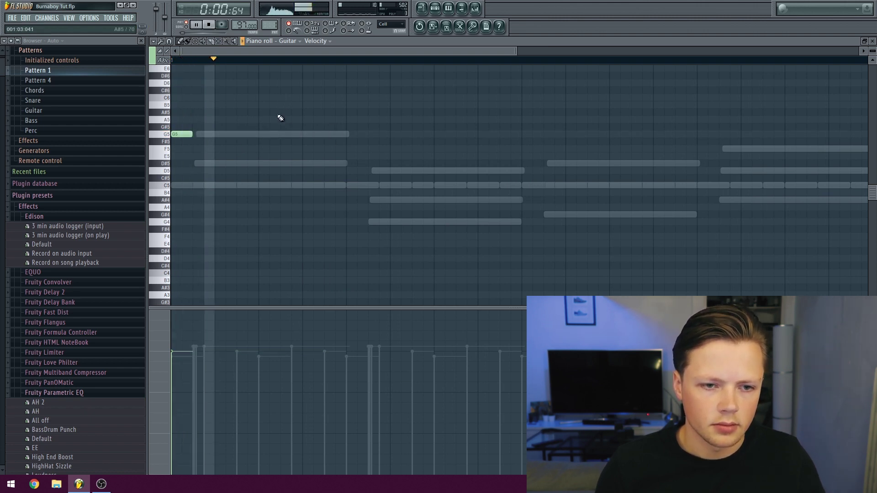
key("space")
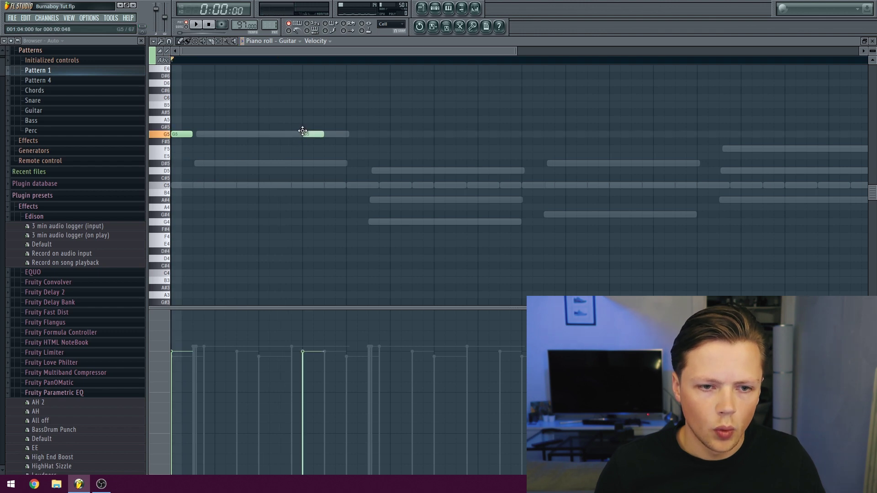
Continue the guitar melody with D#5 at 1:04:048 and D5 at 1:05:000, playing the pattern to check it
left_click(329, 165)
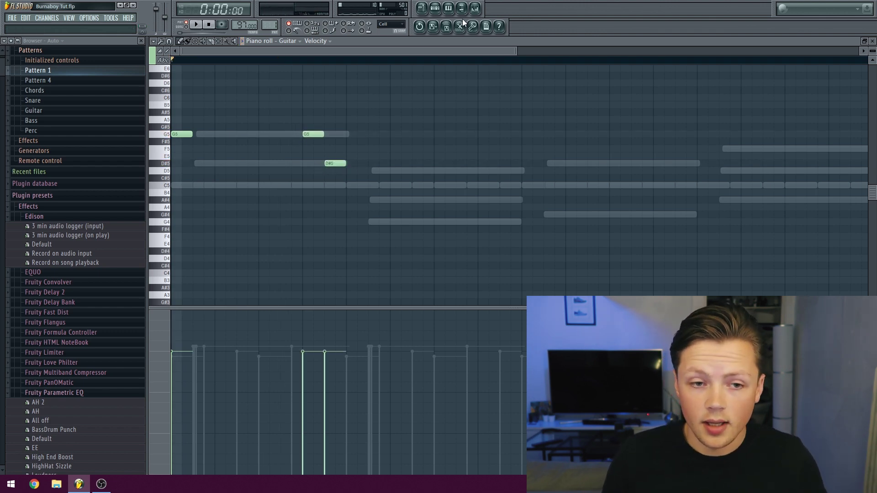
key("space")
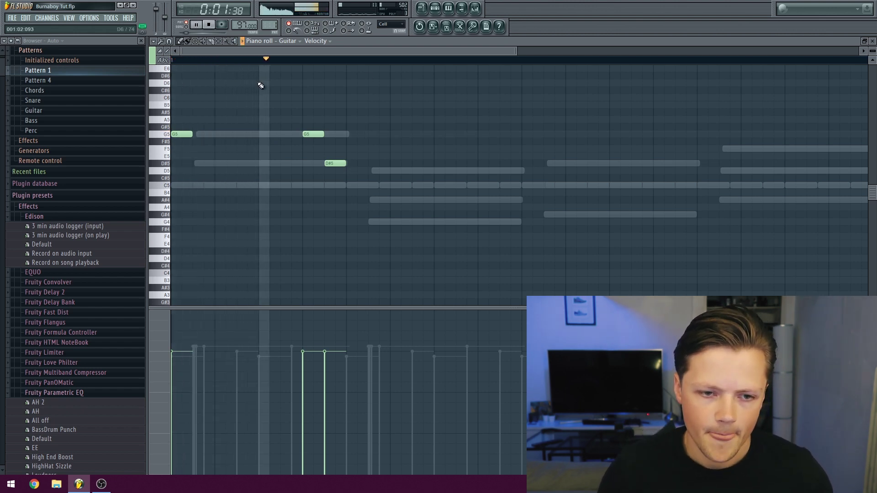
key("space")
left_click(347, 185)
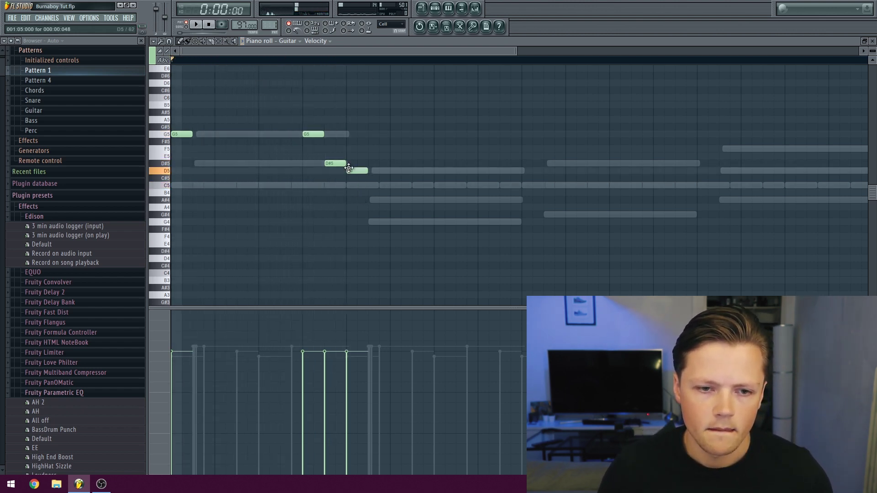
key("space")
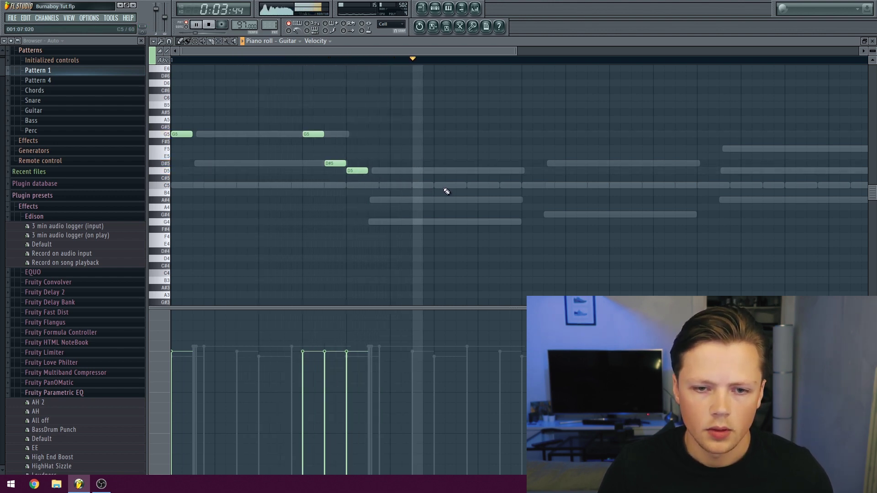
key("space")
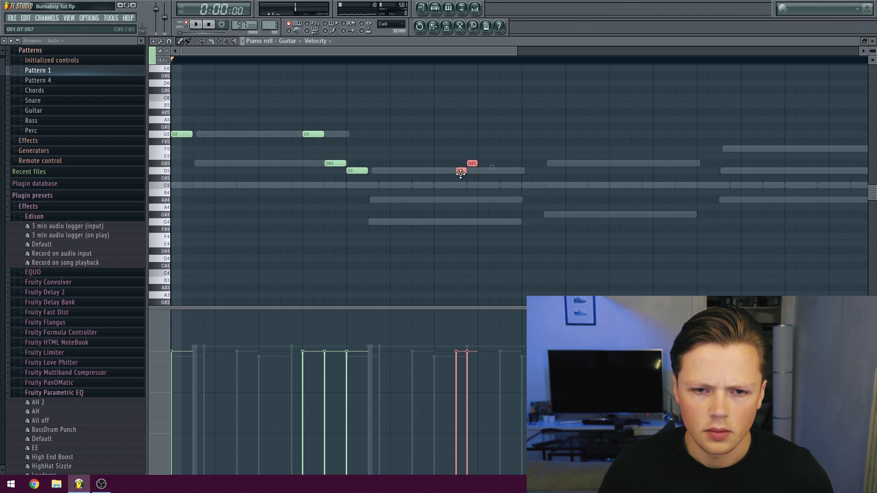
Place a quick D5, D#5, D5 guitar figure starting at 1:08:000, followed by G#4 at 1:09:000, and play it
left_click_drag(464, 170, 486, 170)
left_click(505, 171)
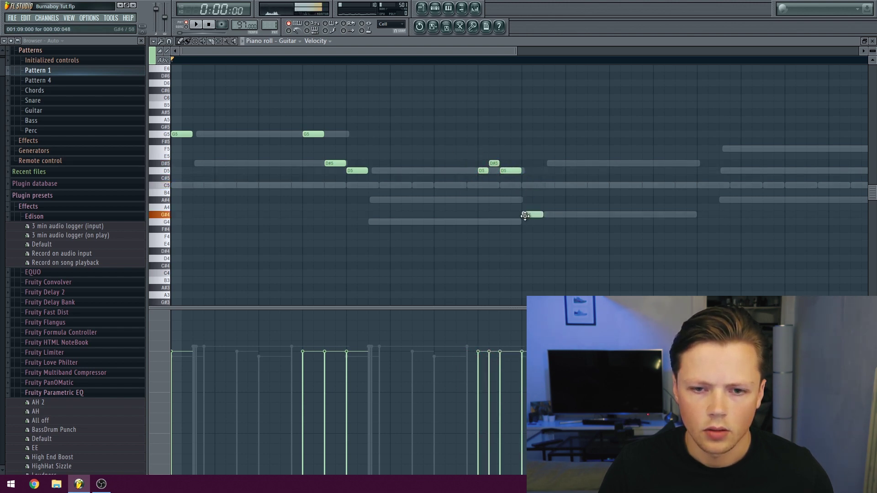
key("space")
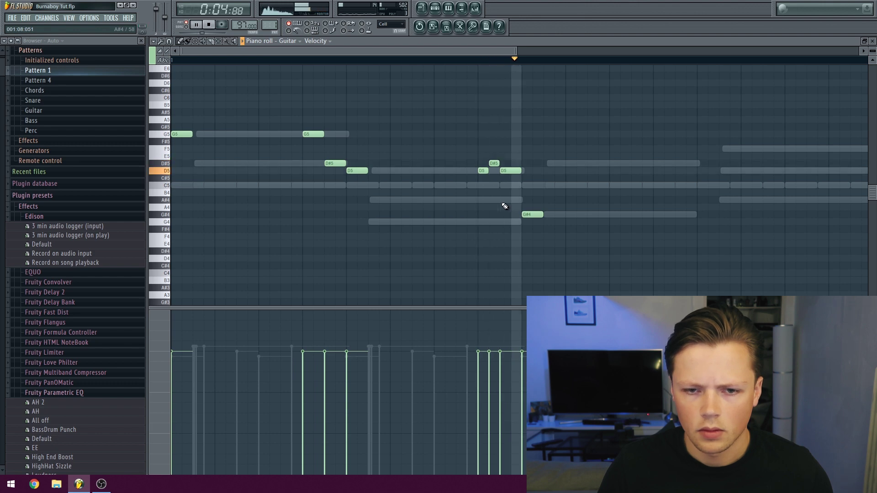
key("space")
Replace the G#4 guitar note at 1:09:000 with C5, add G#4 at 1:09:048, and play the melody
right_click(529, 214)
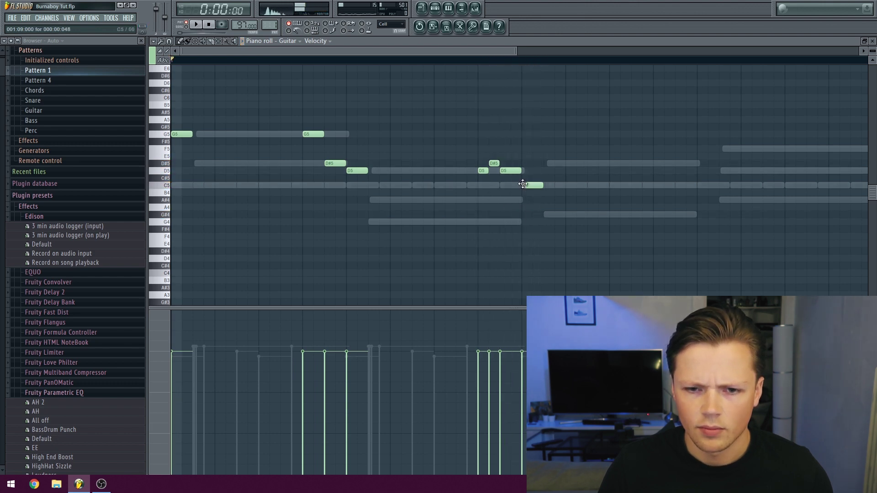
key("space")
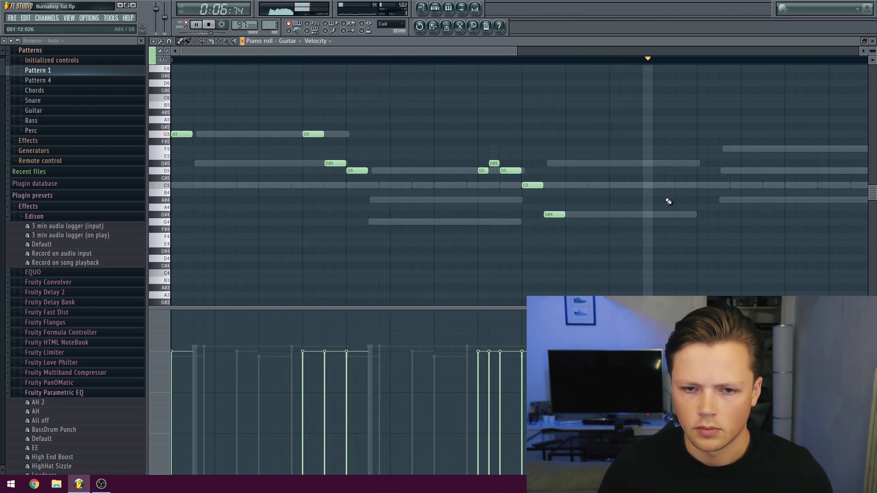
key("space")
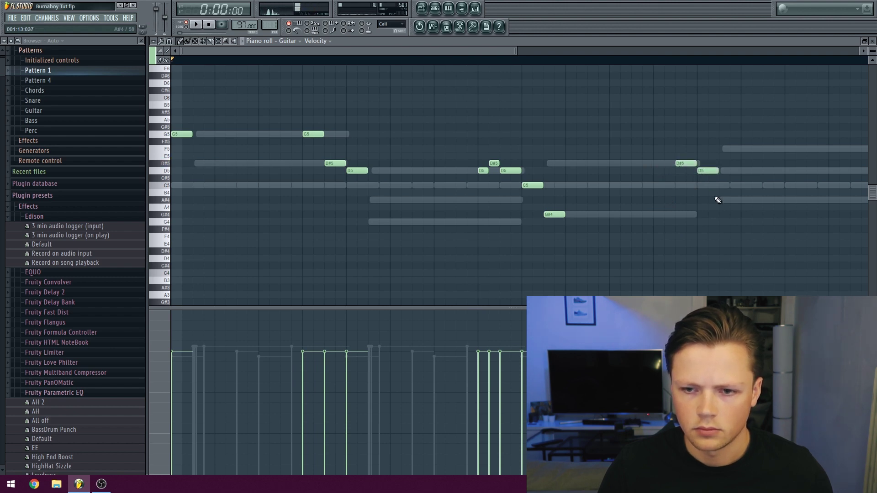
End the guitar melody with D#5 at 1:12:048, F5 at 1:13:000 and D5 at 1:13:048, and replay the phrase from mid-pattern
left_click(647, 62)
key("space")
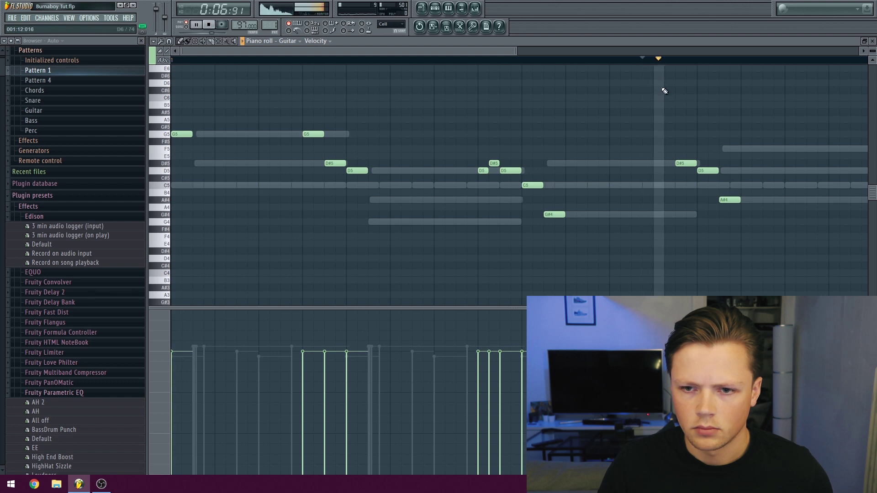
key("space")
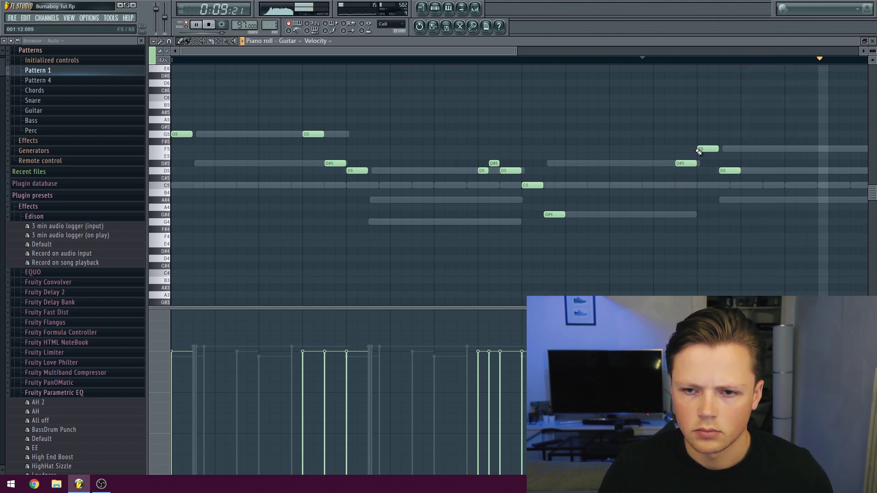
key("space")
left_click_drag(724, 170, 724, 146)
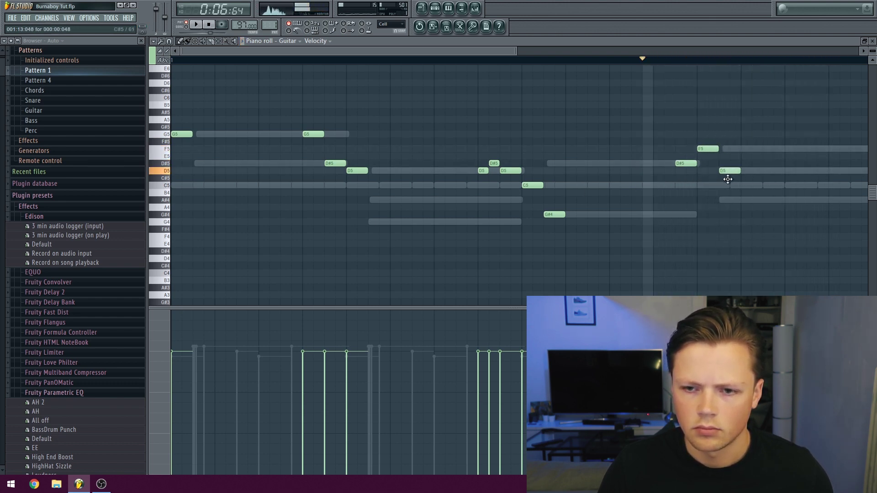
key("space")
key("space")
left_click(348, 60)
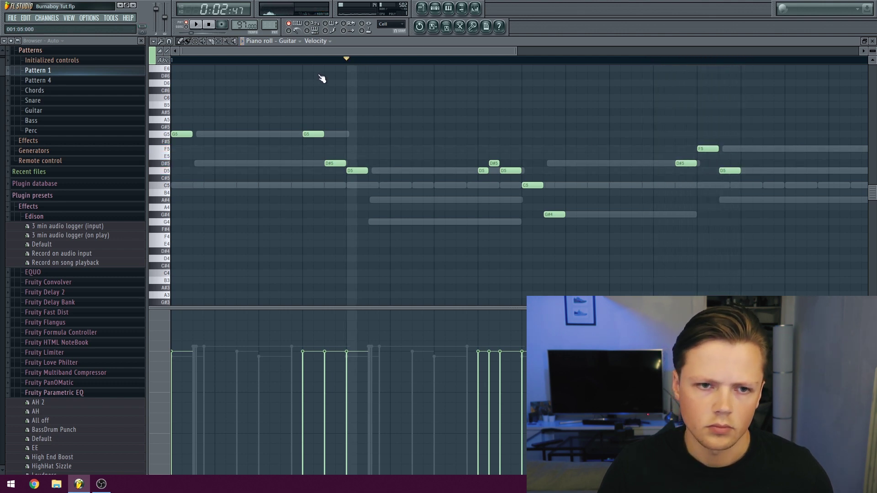
Add a C5 guitar note at 1:12:000 and play the melody from about 1:11:048, followed by a full playback from the start
key("space")
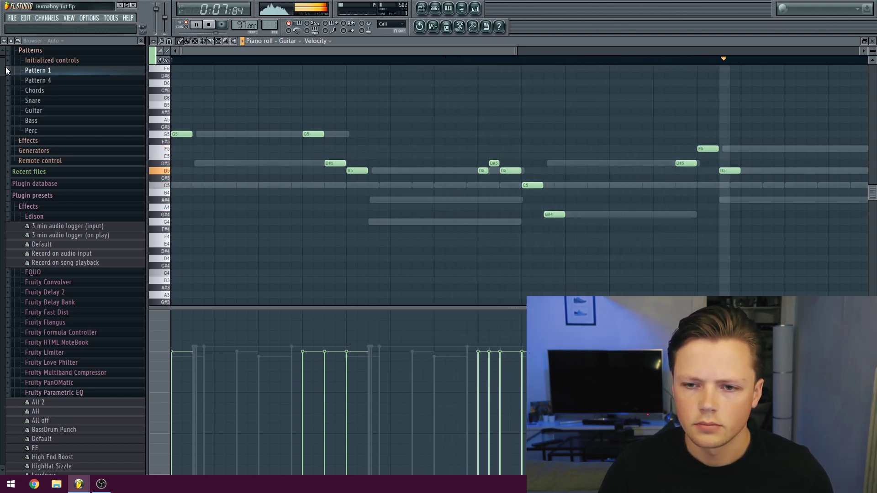
key("space")
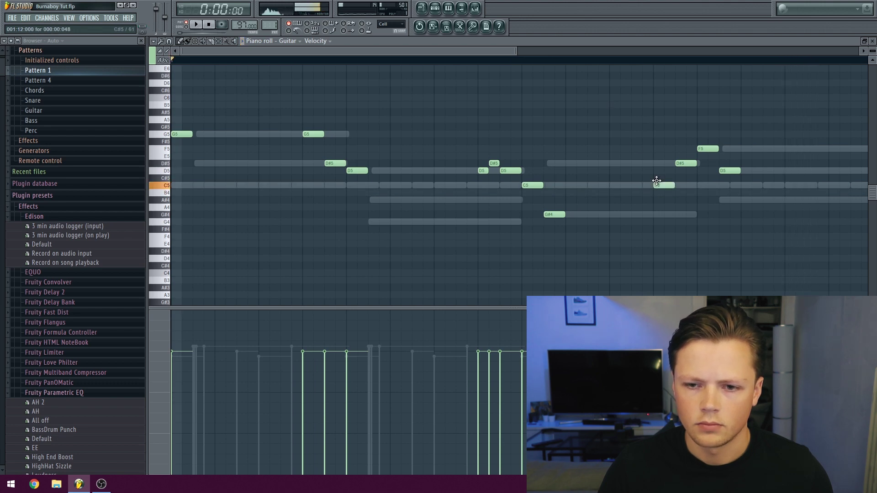
key("space")
left_click(635, 58)
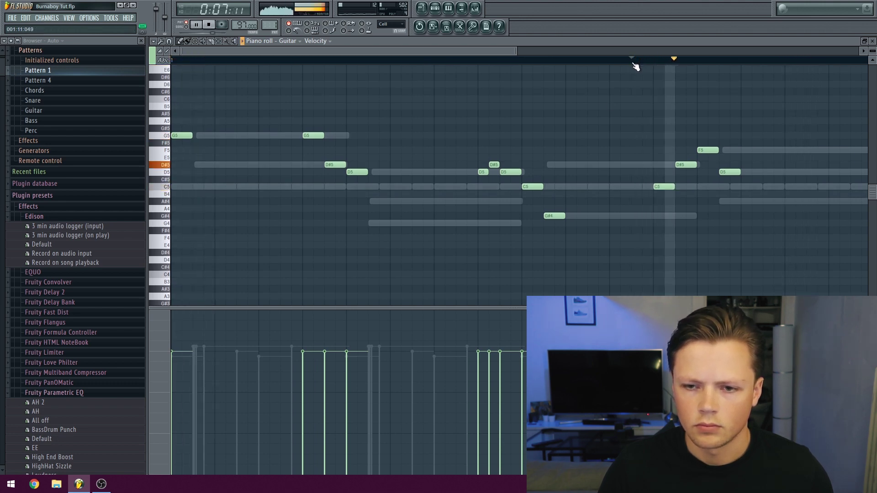
key("space")
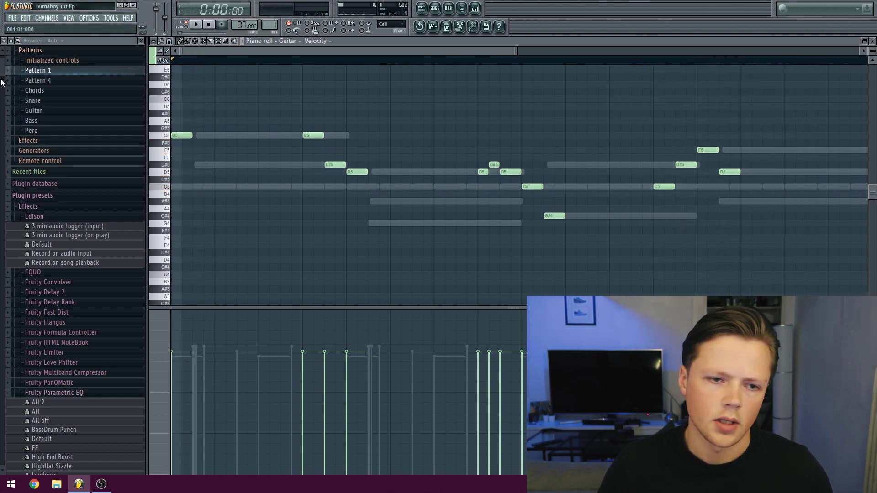
key("space")
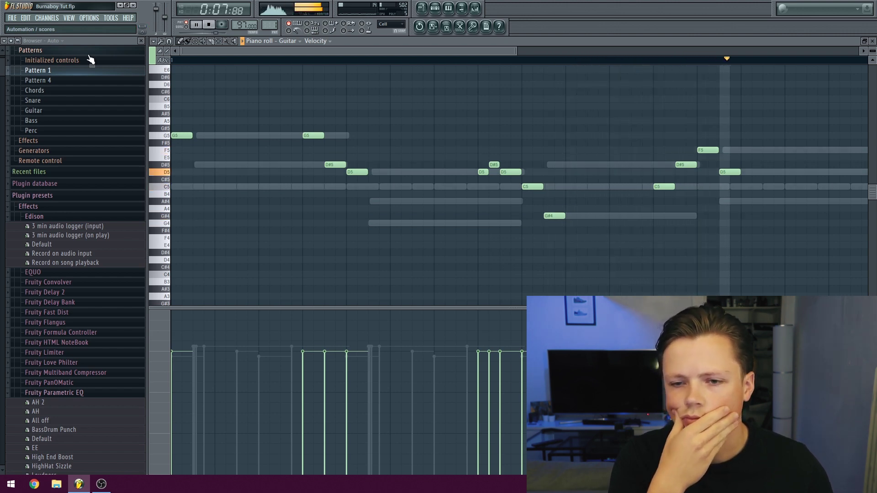
key("space")
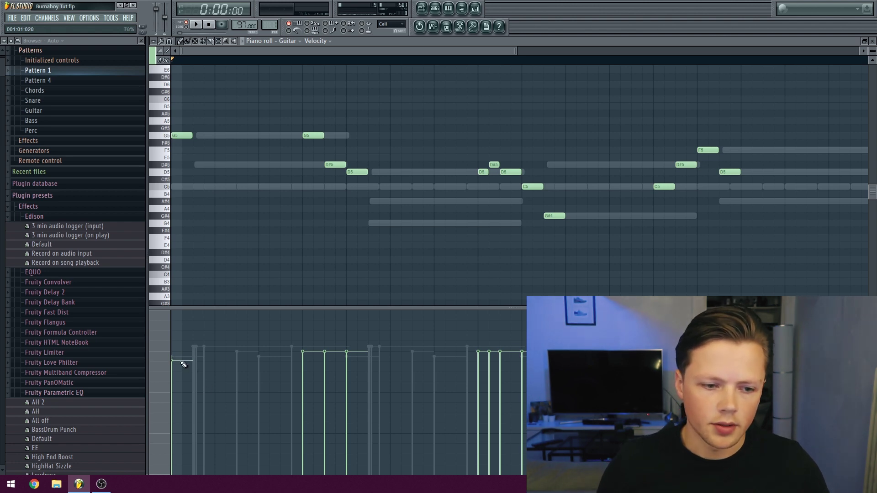
Vary the velocities of the first four guitar notes, with the opening G5 softest and D#5 loudest, playing back between adjustments
key("space")
key("space")
left_click_drag(177, 375, 176, 385)
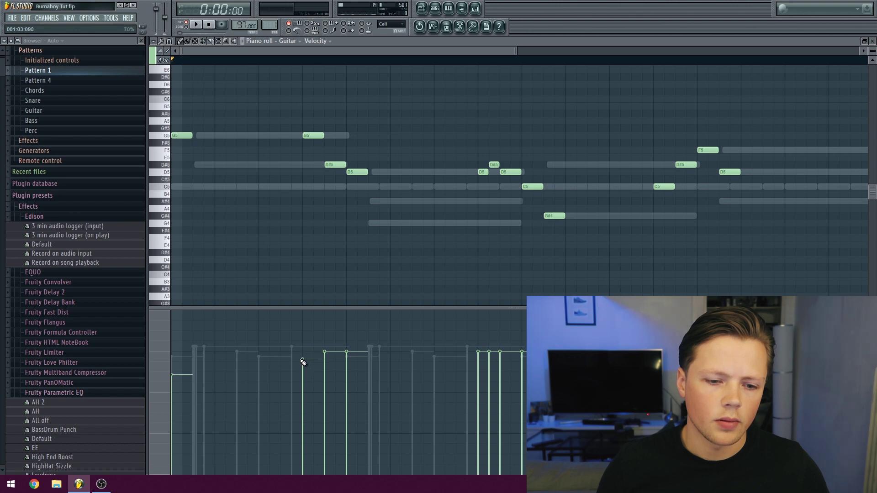
left_click(347, 369)
key("space")
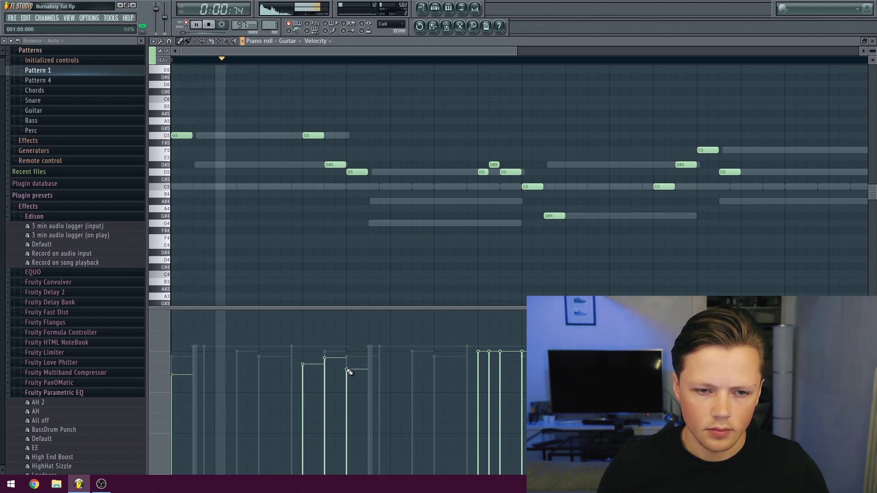
mouse_move(346, 369)
left_mouse_down()
mouse_move(347, 356)
mouse_move(330, 354)
left_mouse_up()
key("space")
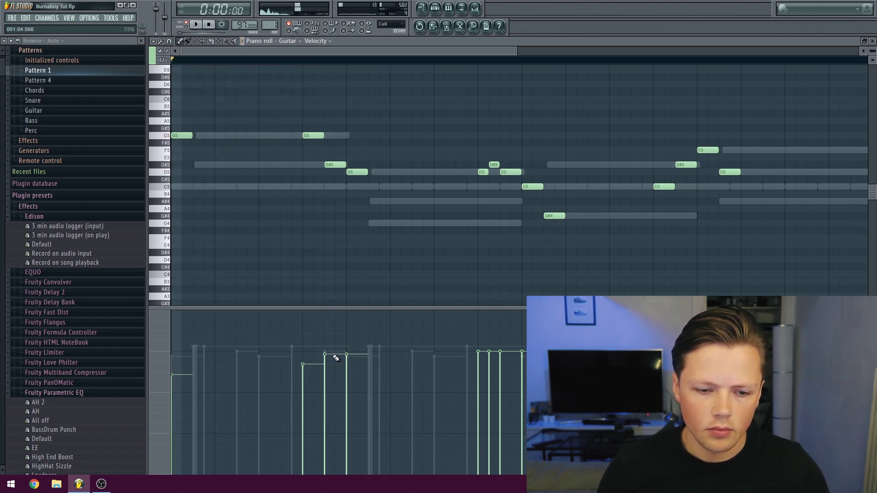
left_click(324, 350)
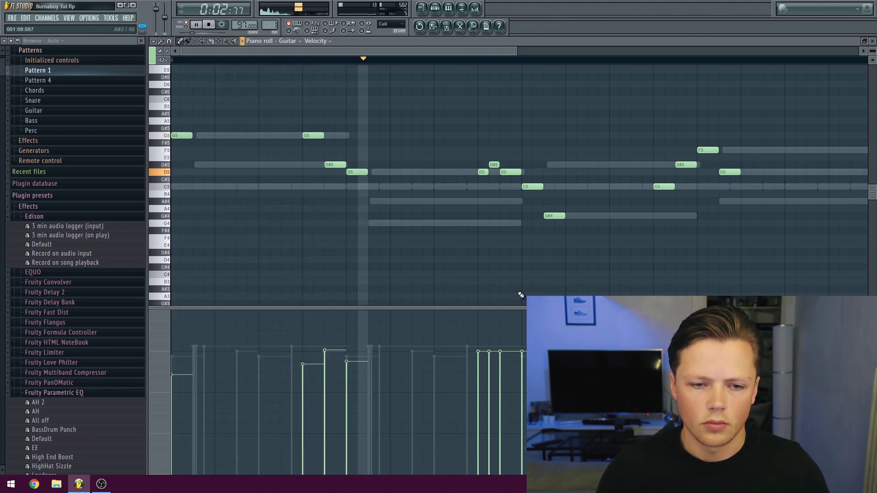
Adjust the velocities of the quick D5, D#5, D5 guitar figure at 1:08:000, accenting the middle D#5, and play it
key("space")
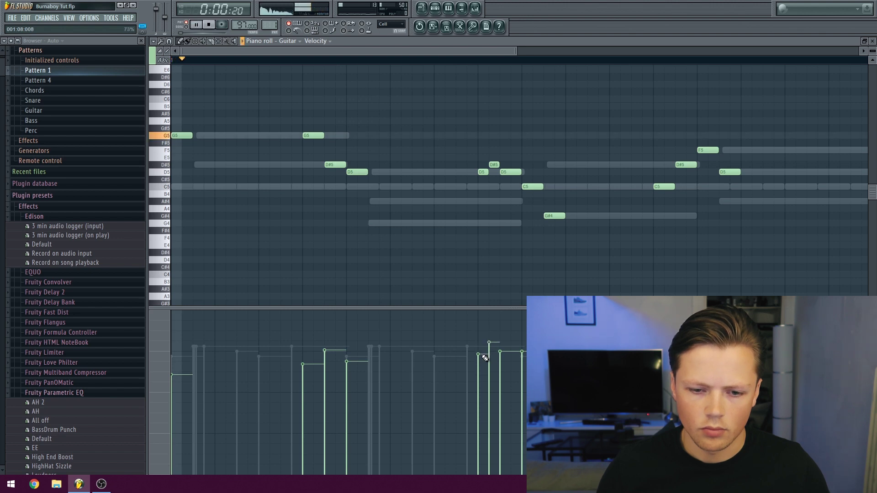
key("space")
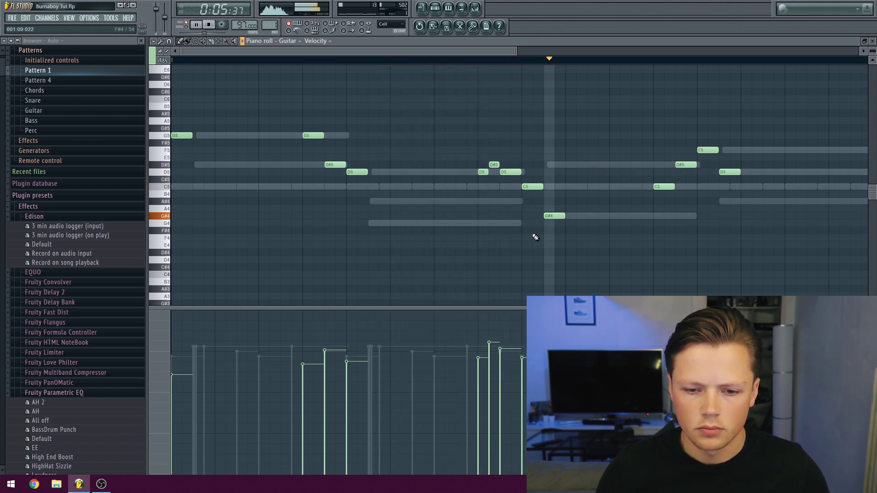
key("space")
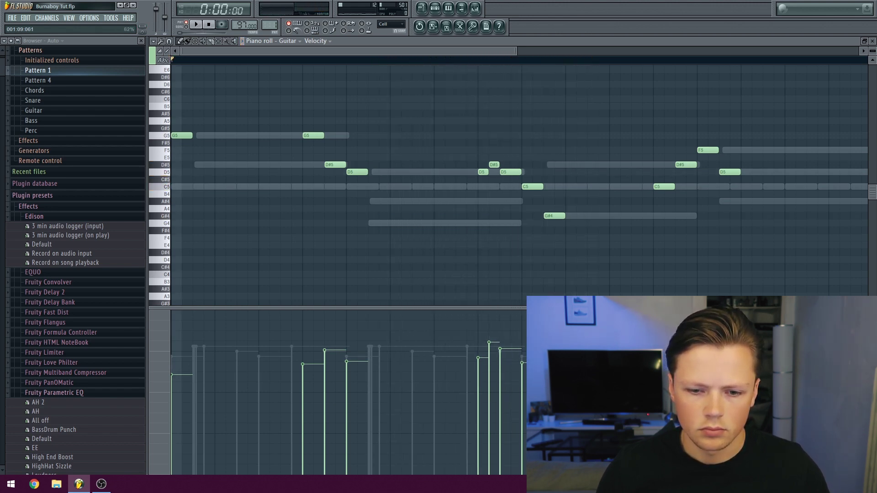
key("space")
mouse_move(505, 352)
left_mouse_down()
mouse_move(489, 352)
mouse_move(484, 365)
left_mouse_up()
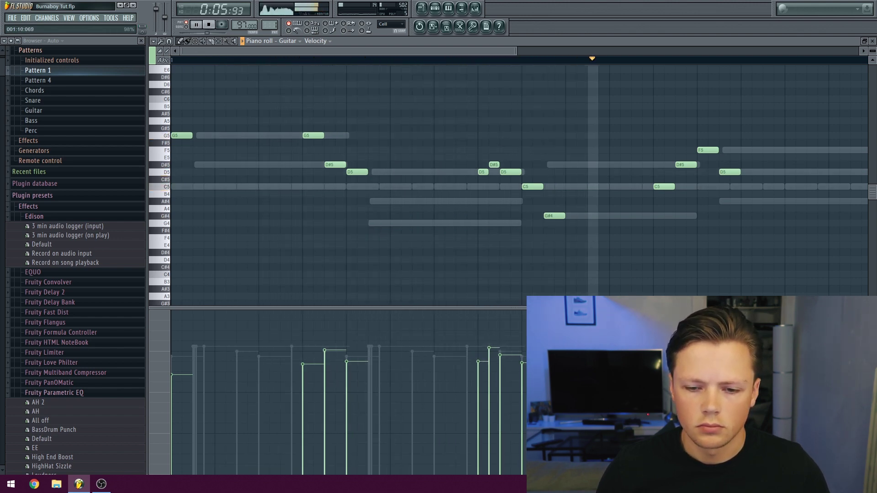
Vary the velocities of the closing guitar notes from 1:12:000, accenting the F5, and play the ending from about 1:11:048
key("space")
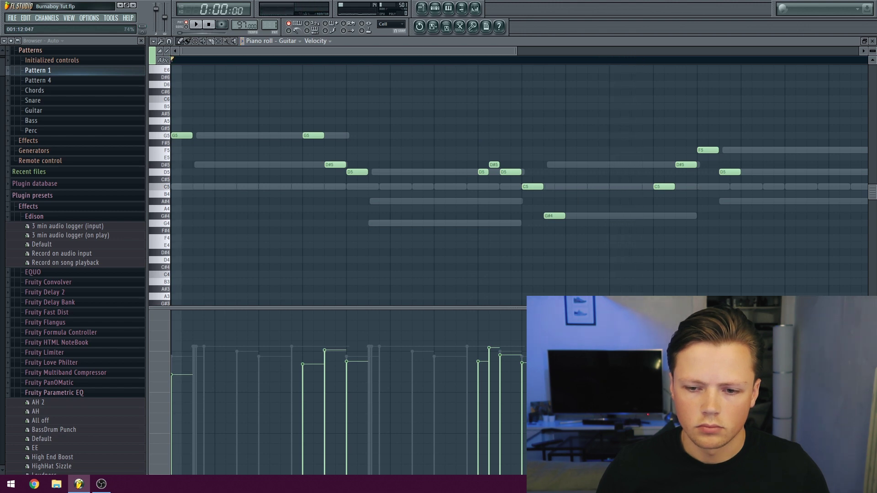
key("space")
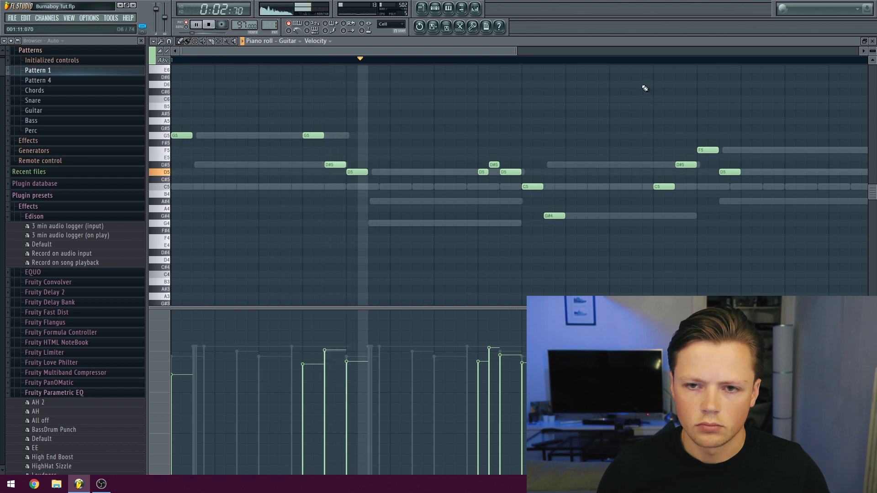
left_click(632, 58)
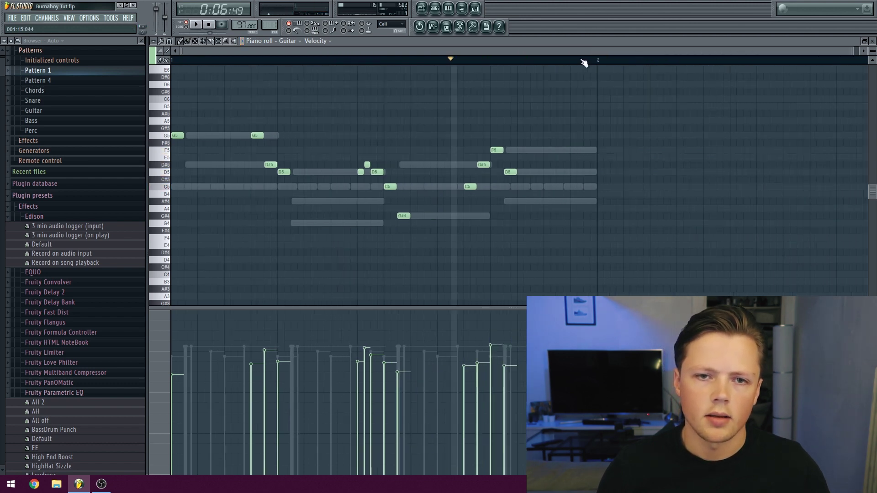
Open the Bass Guitar channel's piano roll and place short C5 notes at 1:01:000, 1:02:048 and 1:04:000
key("F6")
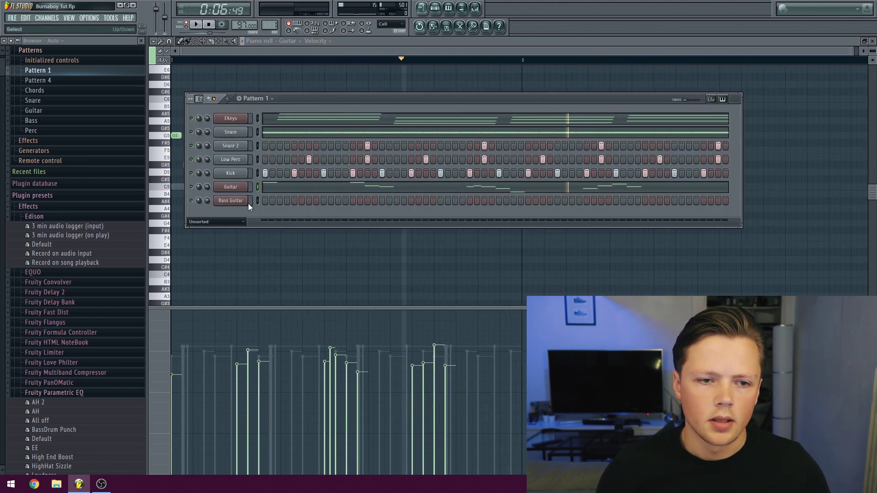
right_click(227, 202)
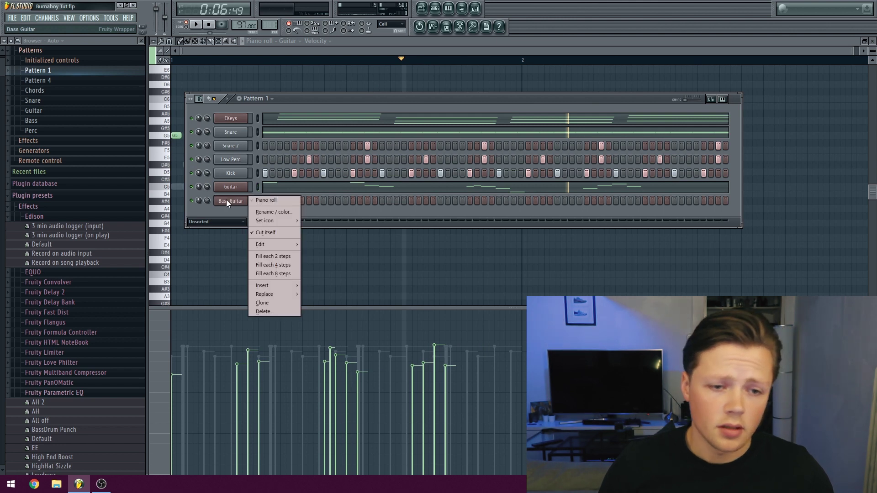
left_click(267, 200)
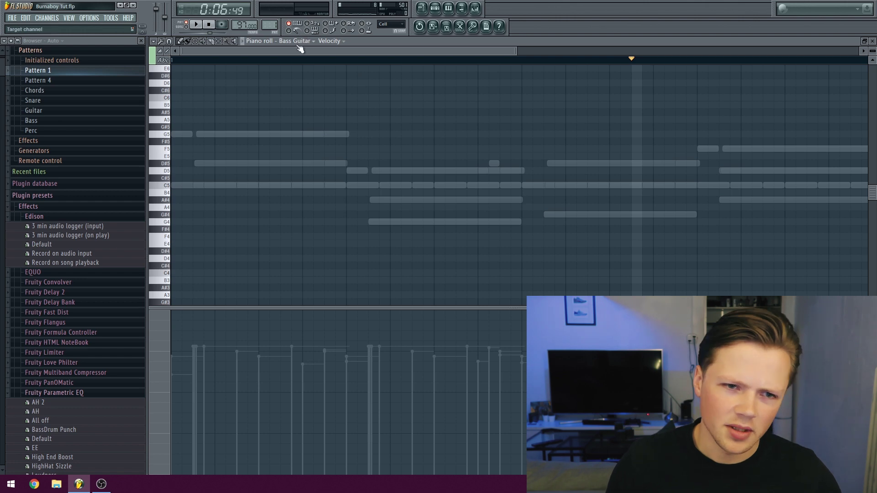
scroll(289, 57, "down", 4)
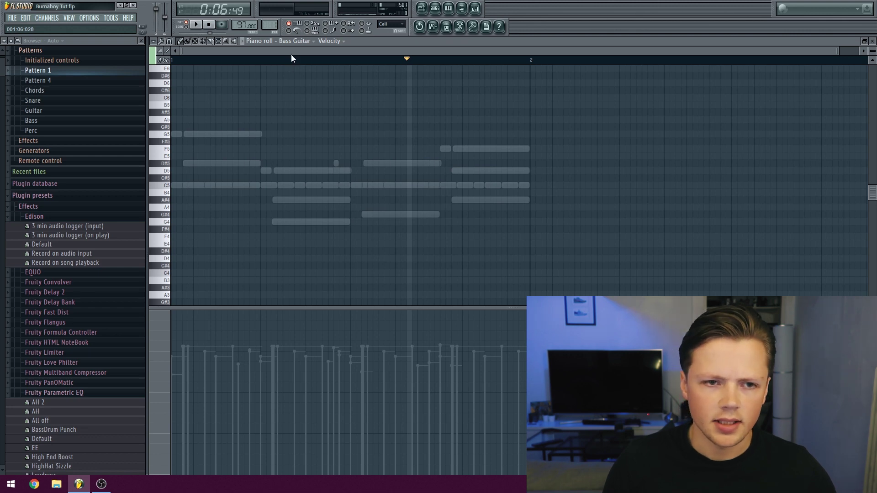
left_click_drag(201, 185, 155, 185)
left_click(202, 186)
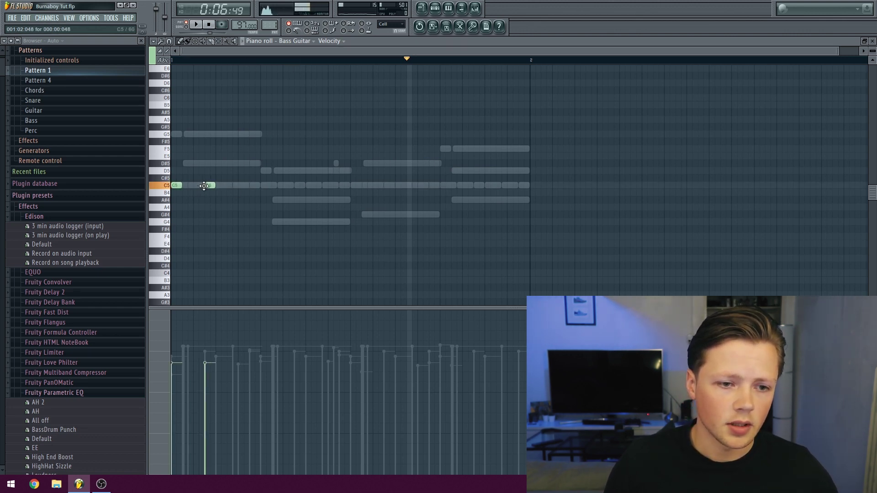
Duplicate the three C5 bass notes, shift the copies to G4 starting at 1:05:000, and play the pattern
left_click_drag(246, 191, 170, 178)
key("ctrl+b")
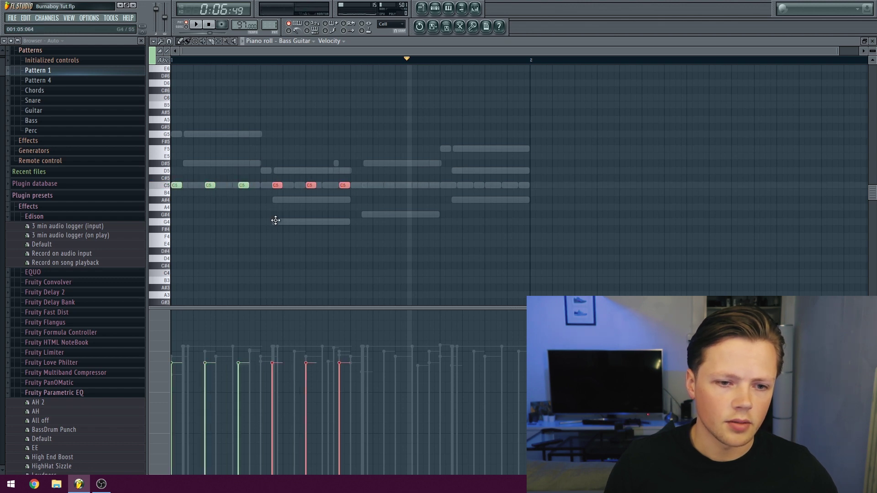
left_click_drag(275, 184, 266, 229)
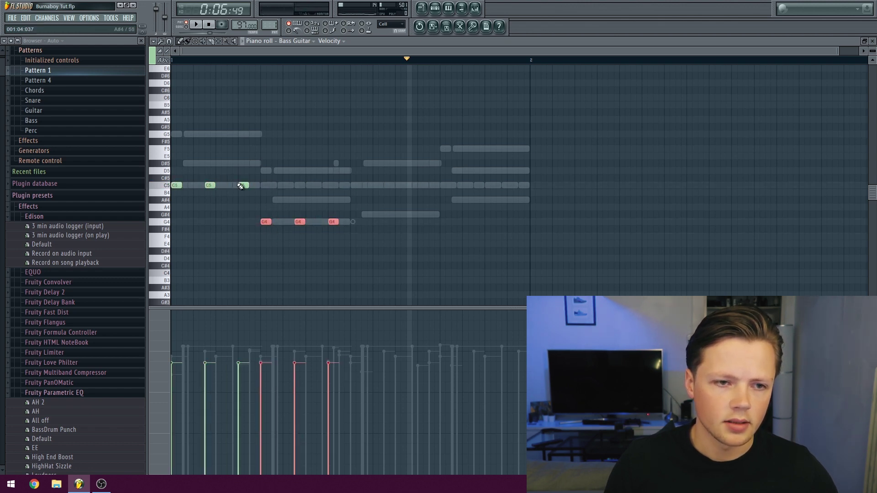
key("space")
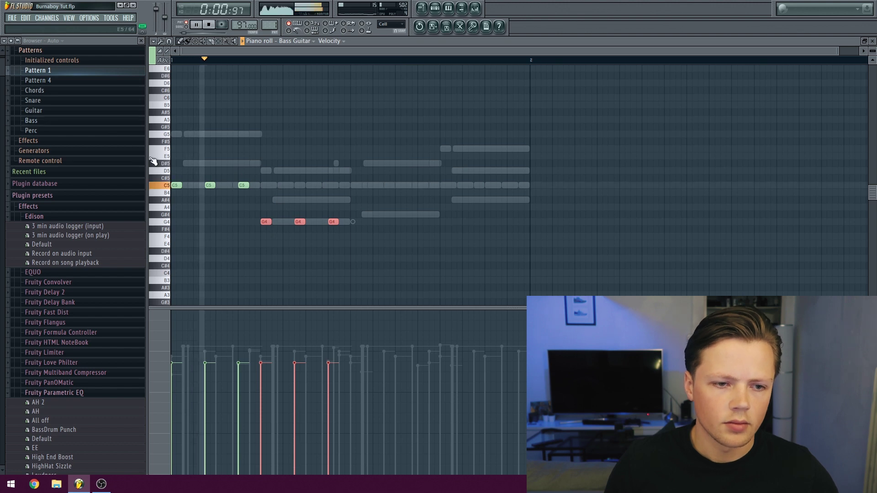
Duplicate the three-note bass figure twice more, placing it on G#4 from 1:09:000 and on A#4 from 1:13:000
key("ctrl+b")
left_click_drag(357, 222, 356, 213)
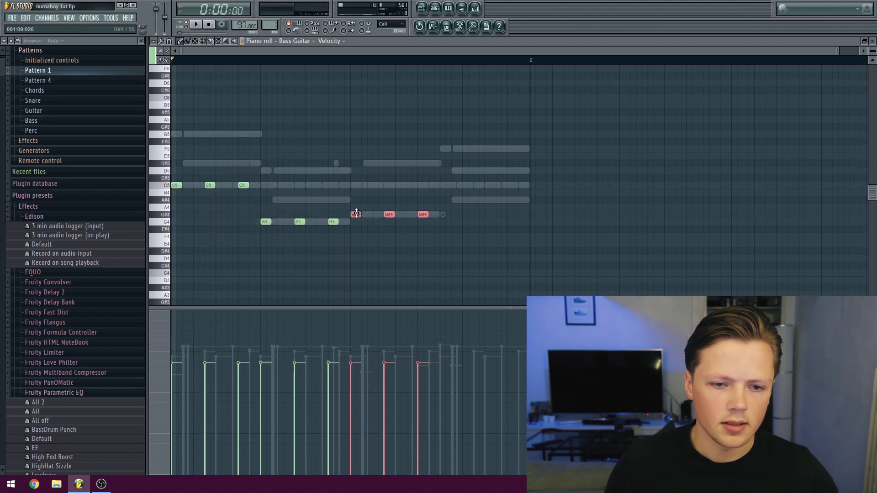
key("ctrl+b")
left_click_drag(465, 215, 442, 203)
Transpose all the bass guitar notes down one octave and play the pattern
left_click_drag(571, 168, 171, 253)
key("ctrl+Down")
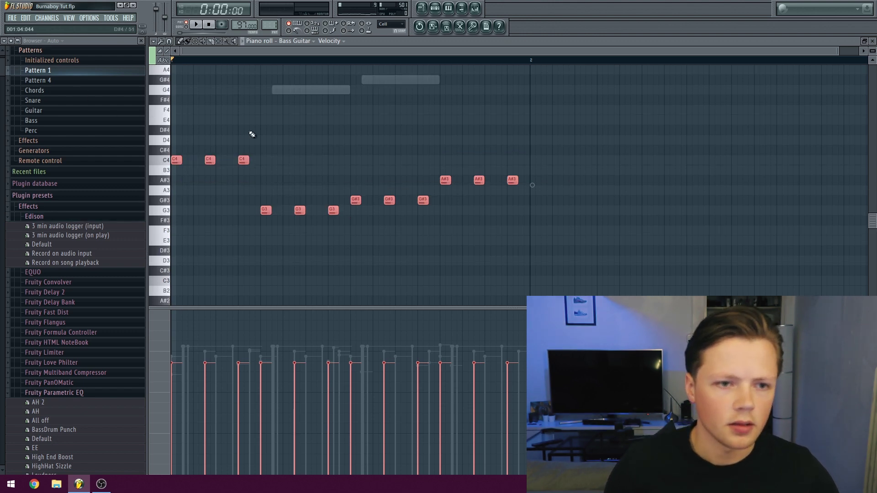
scroll(250, 134, "up", 3)
key("space")
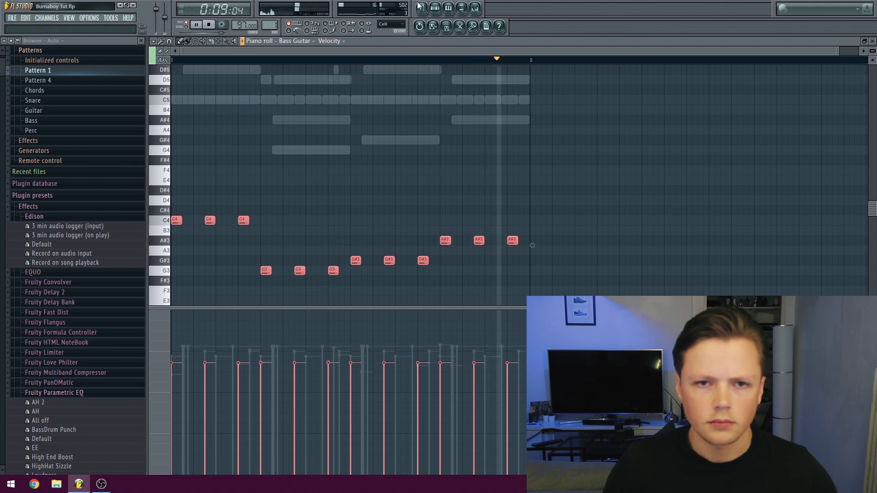
key("space")
Show the channel rack and open the mixer, placing the mixer directly below the channel rack
key("F6")
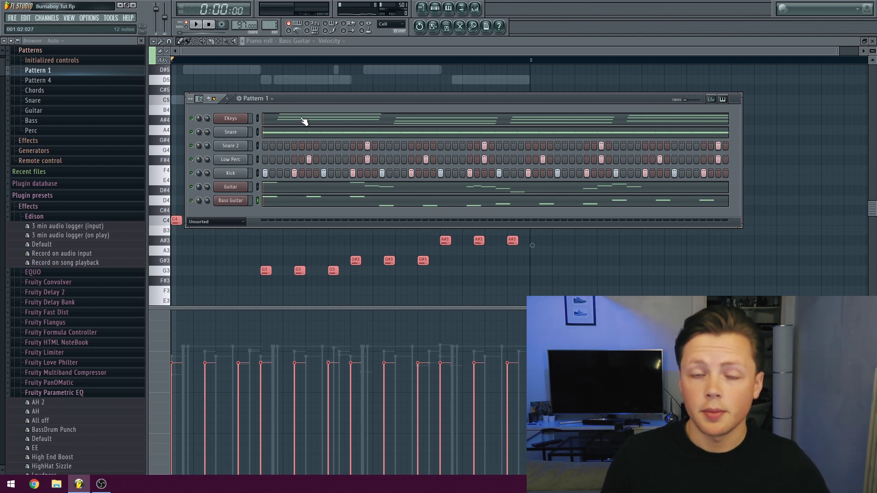
left_click(435, 9)
left_click(435, 9)
key("F9")
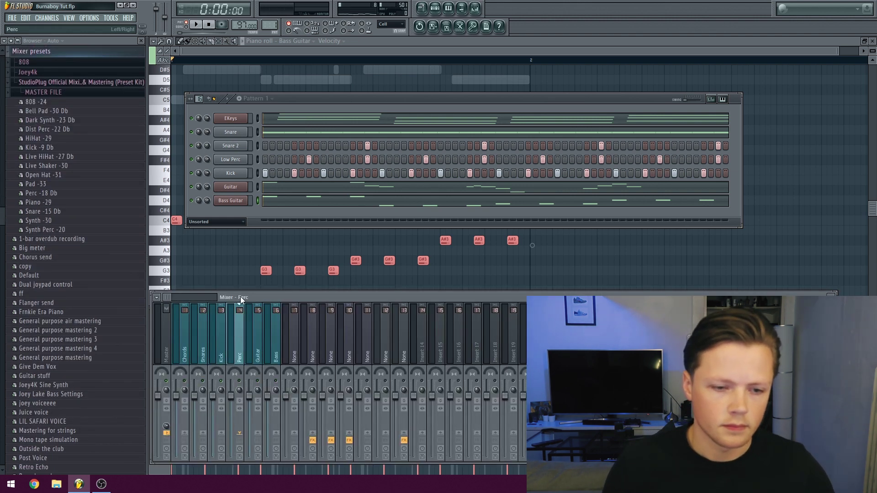
left_click_drag(251, 296, 274, 230)
Lower the Kick mixer track's volume during playback, raising it back slightly to balance it with the other tracks
key("space")
key("space")
left_click_drag(235, 329, 234, 347)
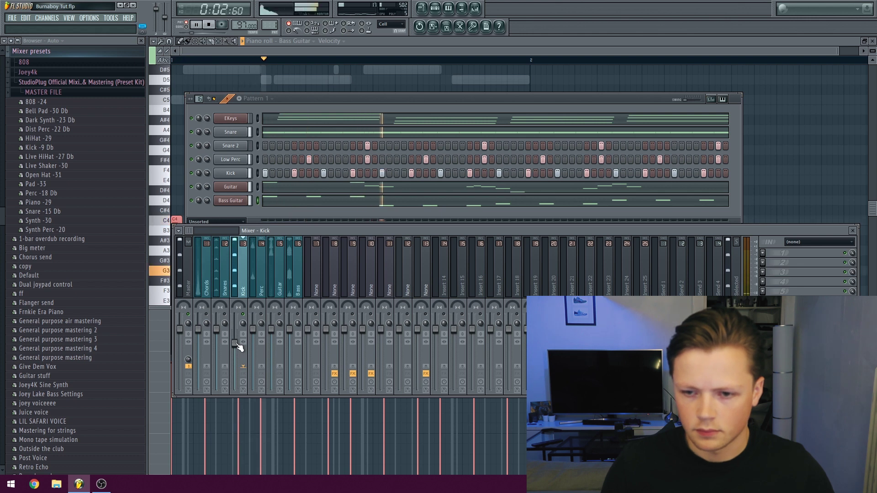
left_click_drag(236, 343, 237, 338)
key("space")
Add Fruity Compressor to the Kick track's first effect slot, load its Master1 preset, and play the beat
left_click(762, 252)
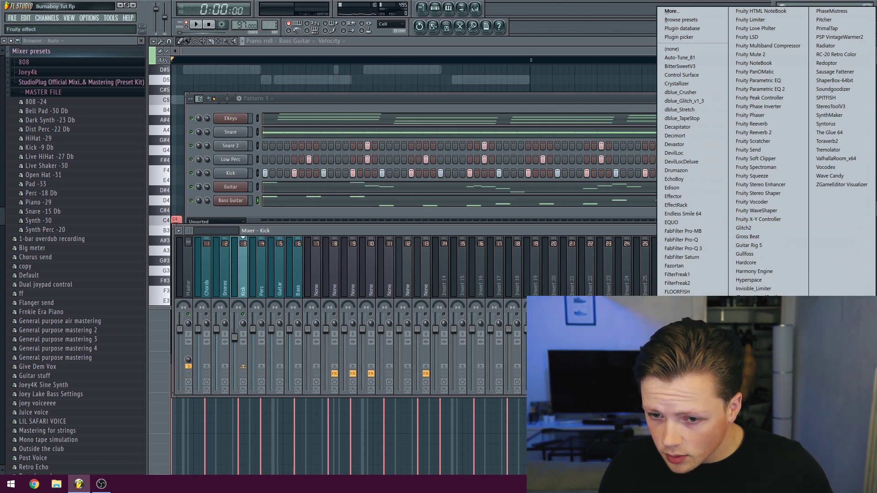
left_click(685, 361)
right_click(367, 102)
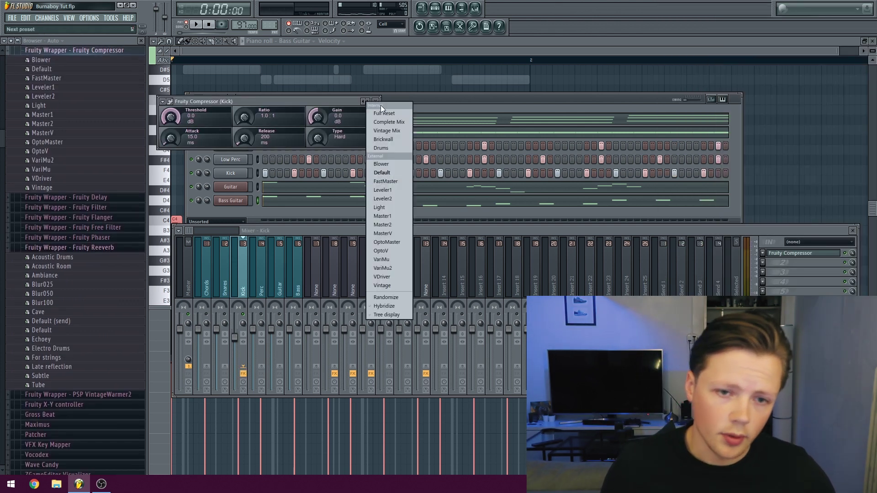
left_click(392, 215)
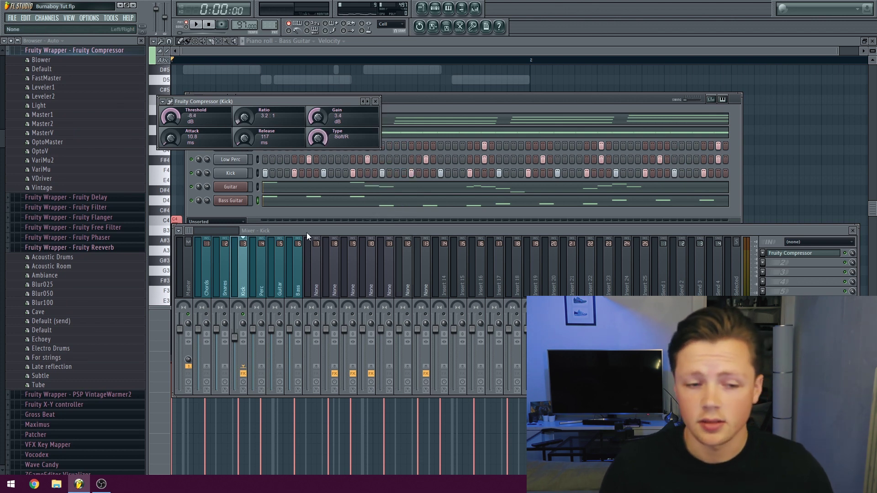
key("space")
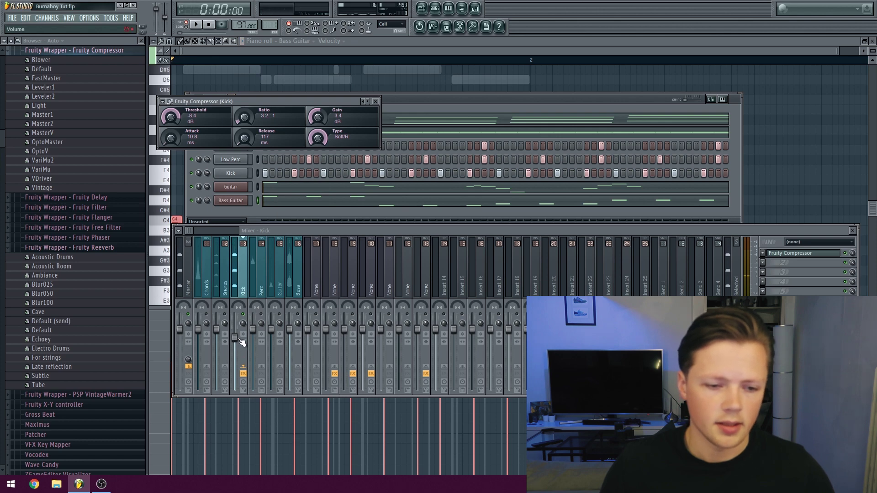
Lower the Snares, Kick, Perc, Bass, Chords and Guitar track volumes during playback, setting Bass to about -5.6 dB
left_click_drag(241, 337, 289, 346)
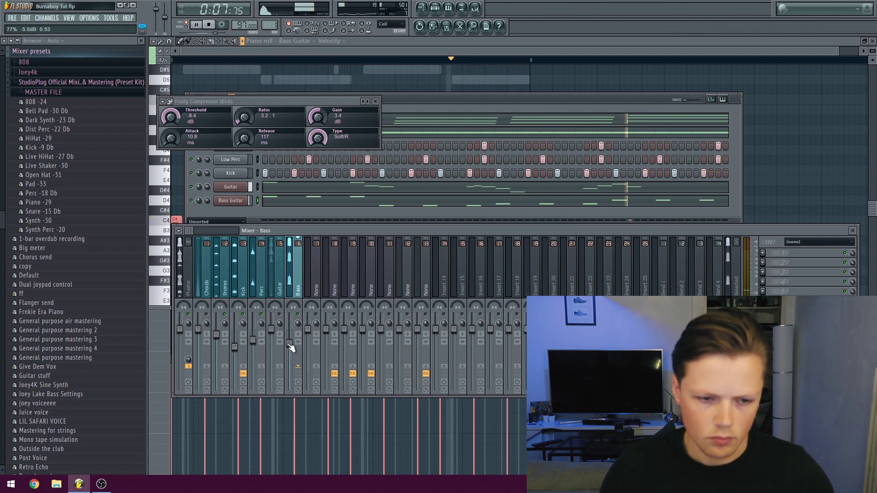
left_click_drag(197, 330, 198, 344)
left_click_drag(271, 329, 271, 344)
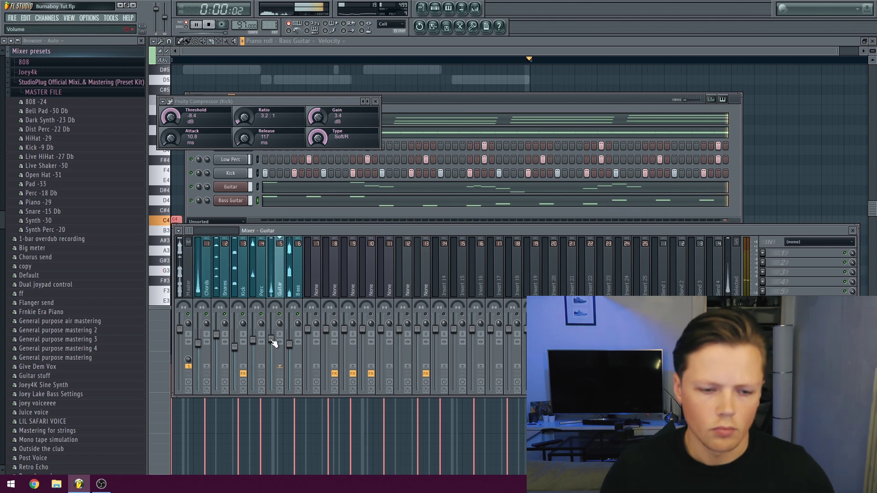
Add RC-20 Retro Color with the Vinyl 1 preset to the Chords track's first effect slot, audition it, and turn off its Noise module
left_click(206, 269)
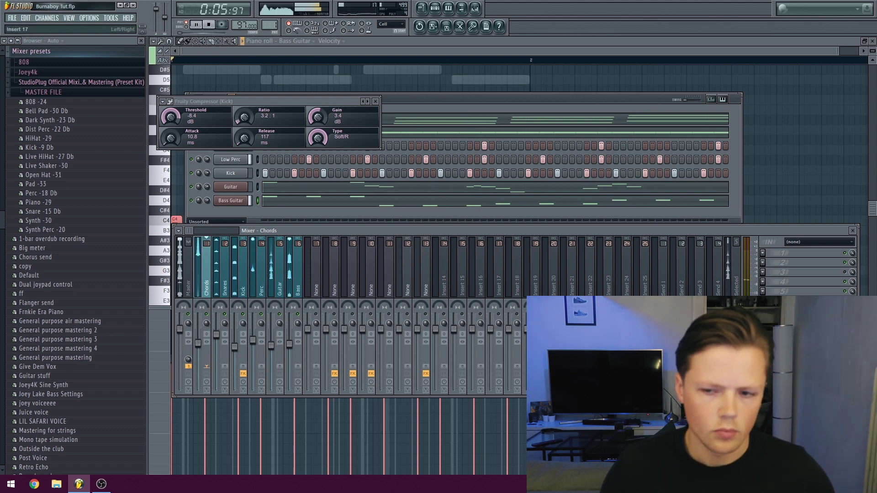
key("space")
left_click(762, 254)
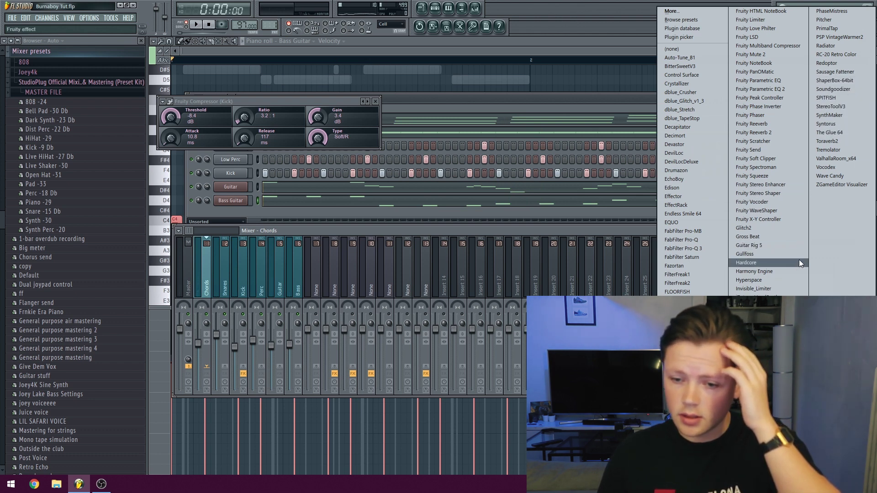
left_click(840, 54)
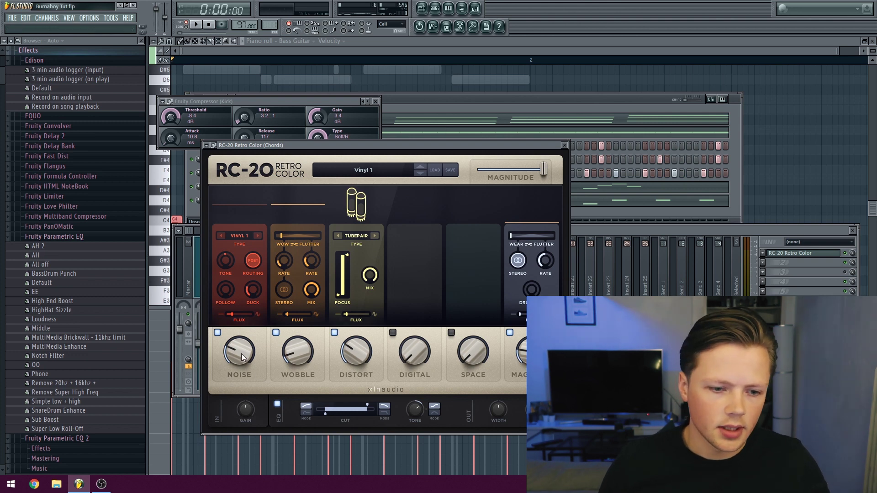
key("space")
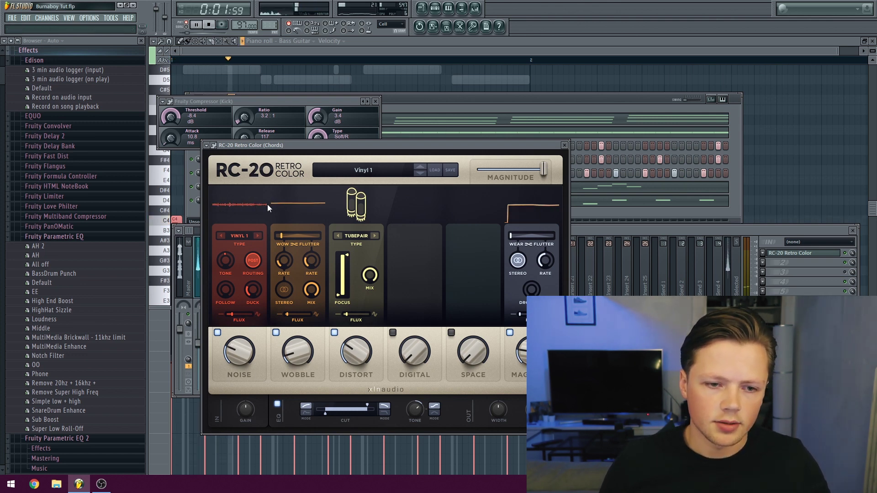
key("space")
left_click(218, 332)
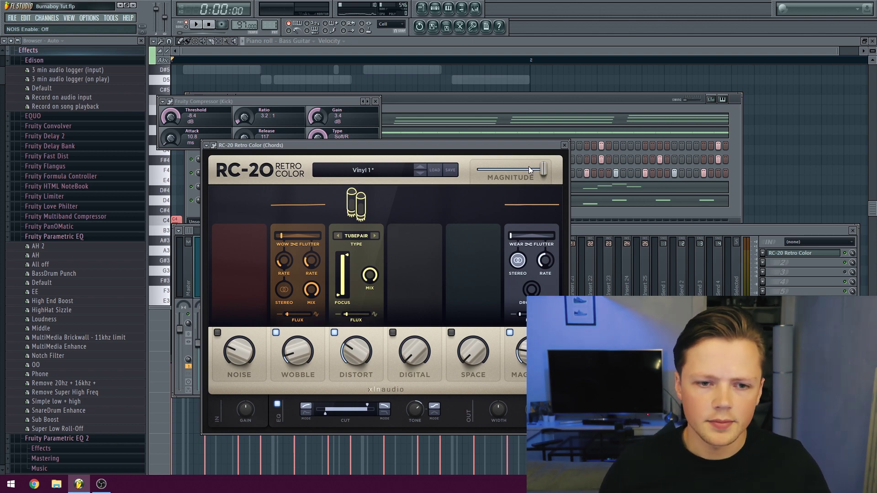
Add Decapitator to the Chords track's second effect slot and lower the track's volume to about -10.1 dB during playback
left_click(803, 263)
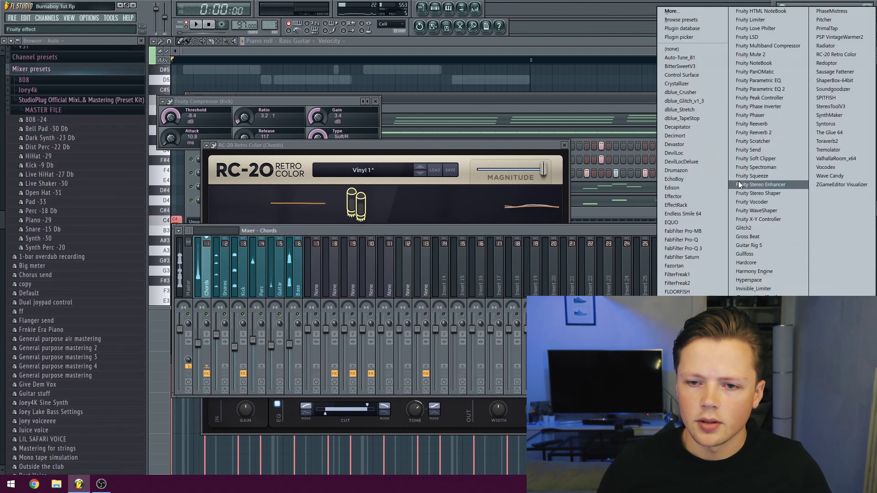
left_click(690, 128)
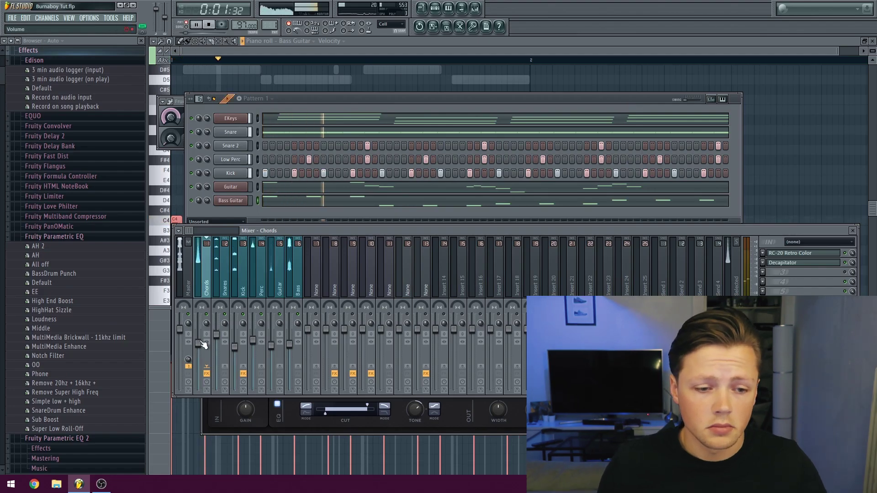
left_click_drag(198, 343, 199, 356)
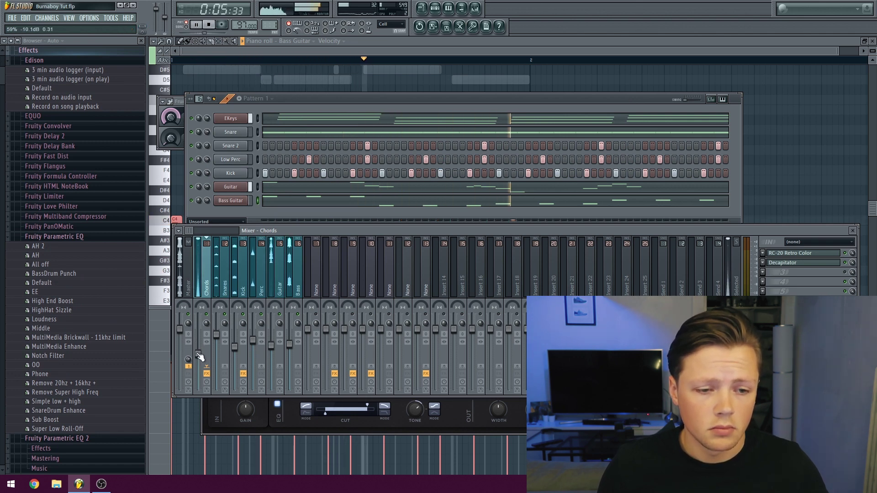
key("space")
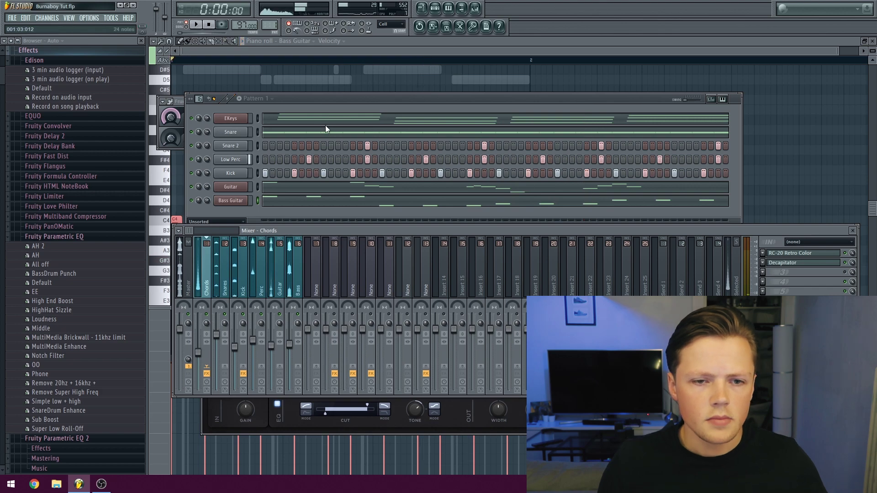